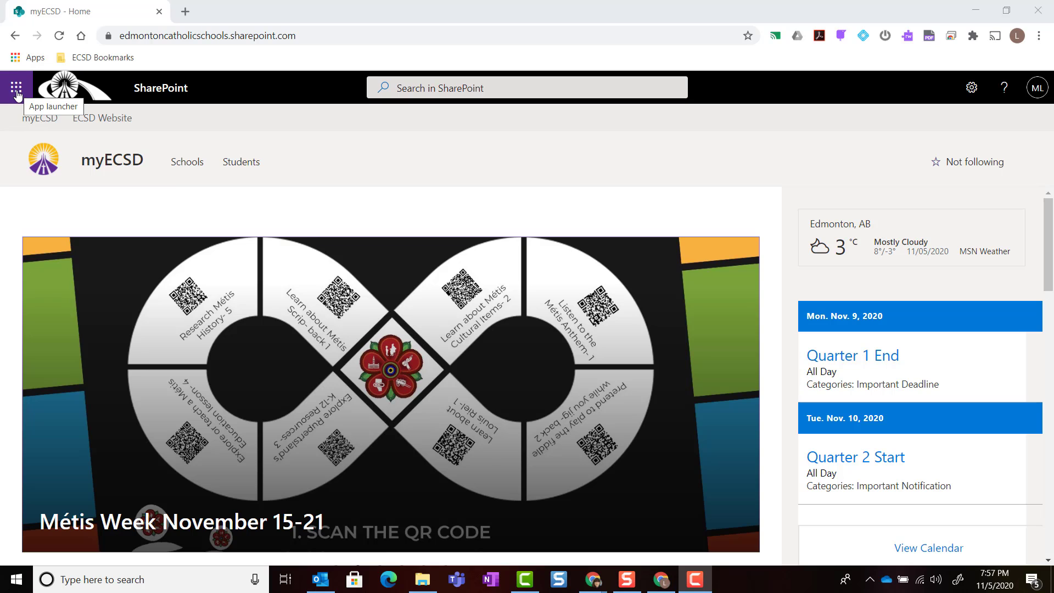
From the SharePoint home page, show the Office 365 app launcher with Sway listed.
{"action": "left_click", "coordinate": [17, 95]}
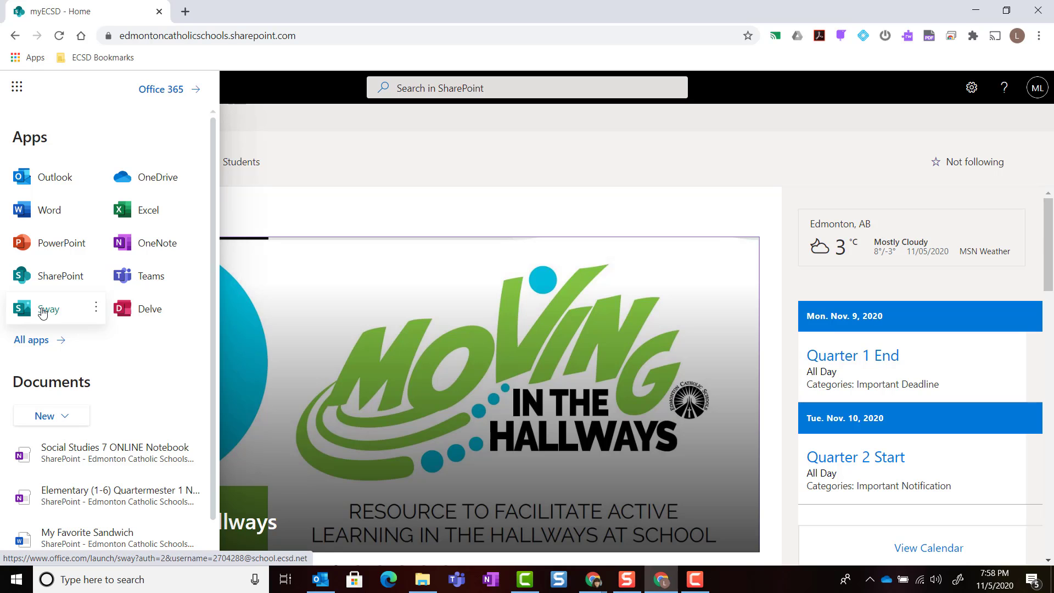
Launch Sway and create a new blank Sway titled My Digital Portfolio.
{"action": "left_click", "coordinate": [43, 312]}
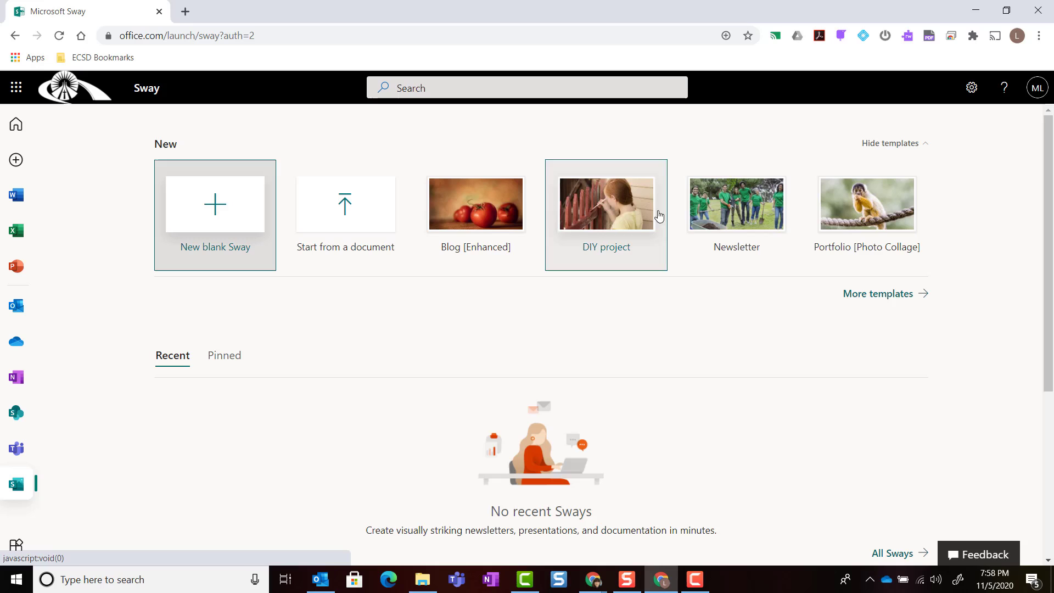
{"action": "left_click", "coordinate": [215, 215]}
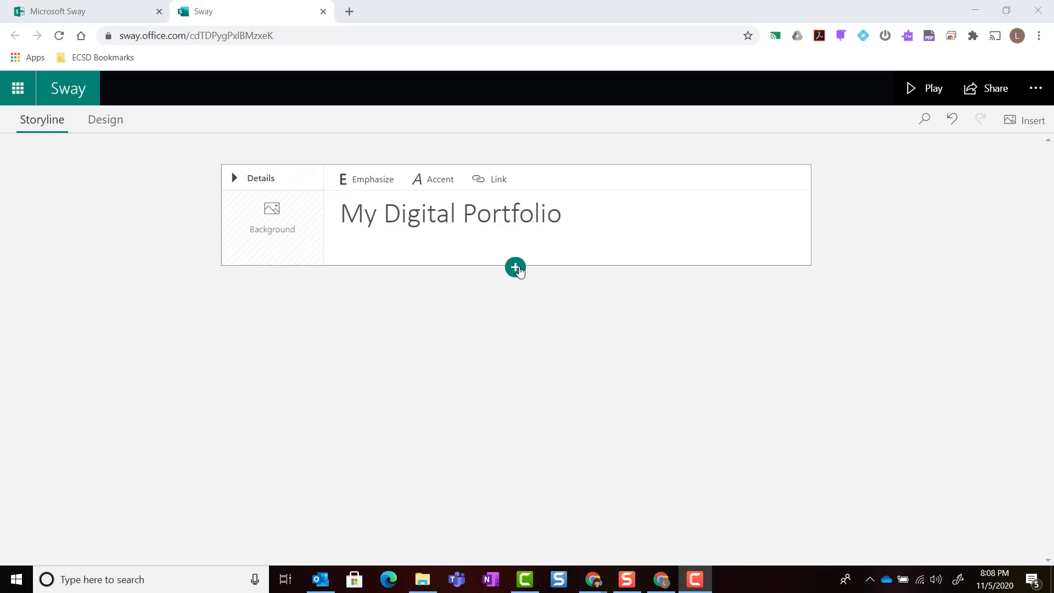
{"action": "left_click", "coordinate": [516, 268]}
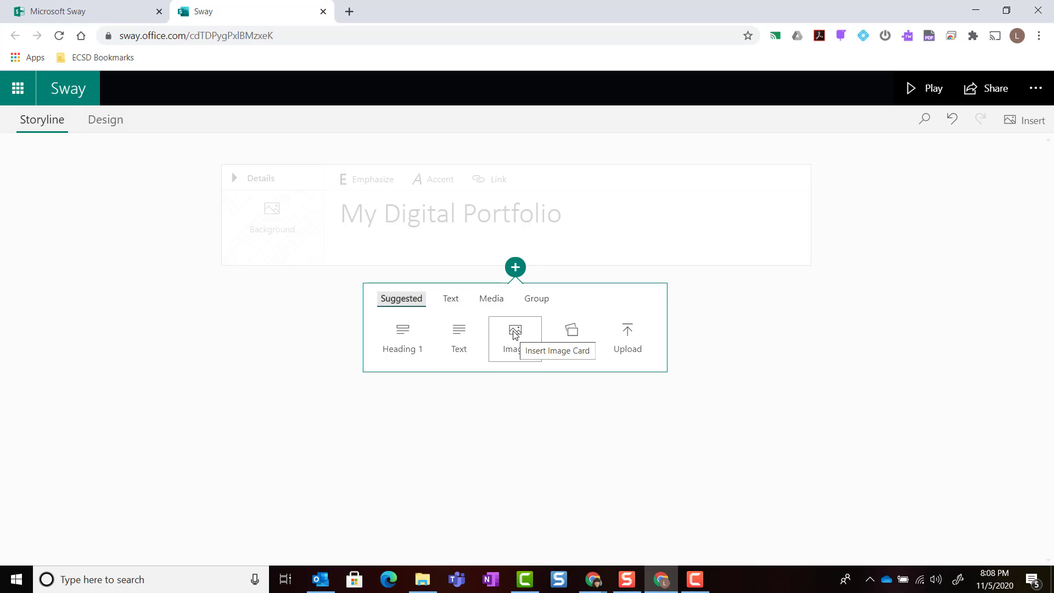
{"action": "left_click", "coordinate": [454, 303]}
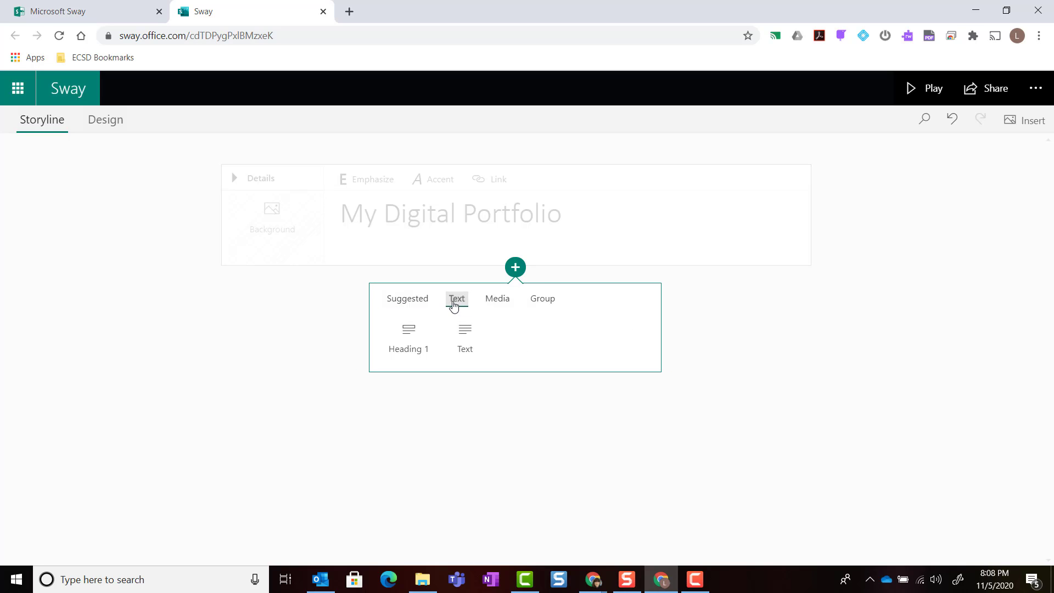
{"action": "left_click", "coordinate": [501, 301]}
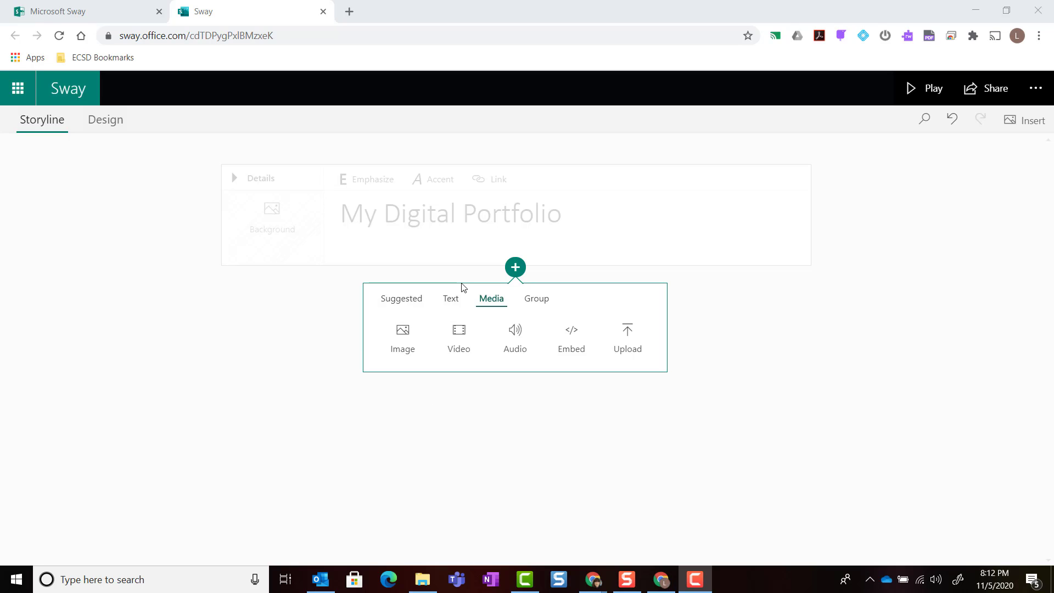
{"action": "left_click", "coordinate": [455, 303]}
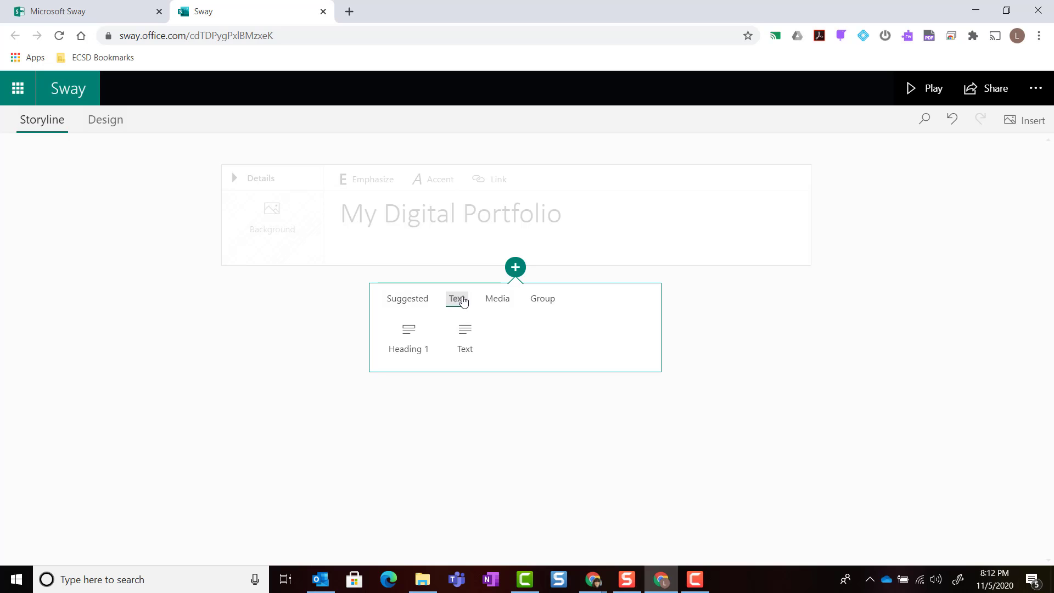
Add a Heading 1 section 'Science Grade 4 Plant Growth and Changes', then begin a Heading 2 card beneath it.
{"action": "left_click", "coordinate": [516, 271]}
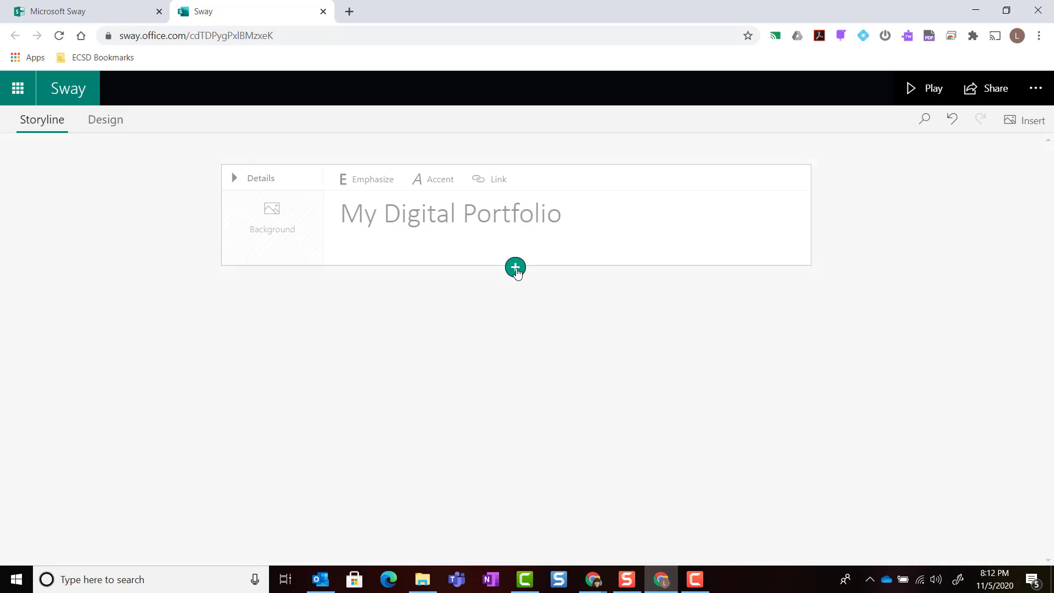
{"action": "left_click", "coordinate": [516, 269]}
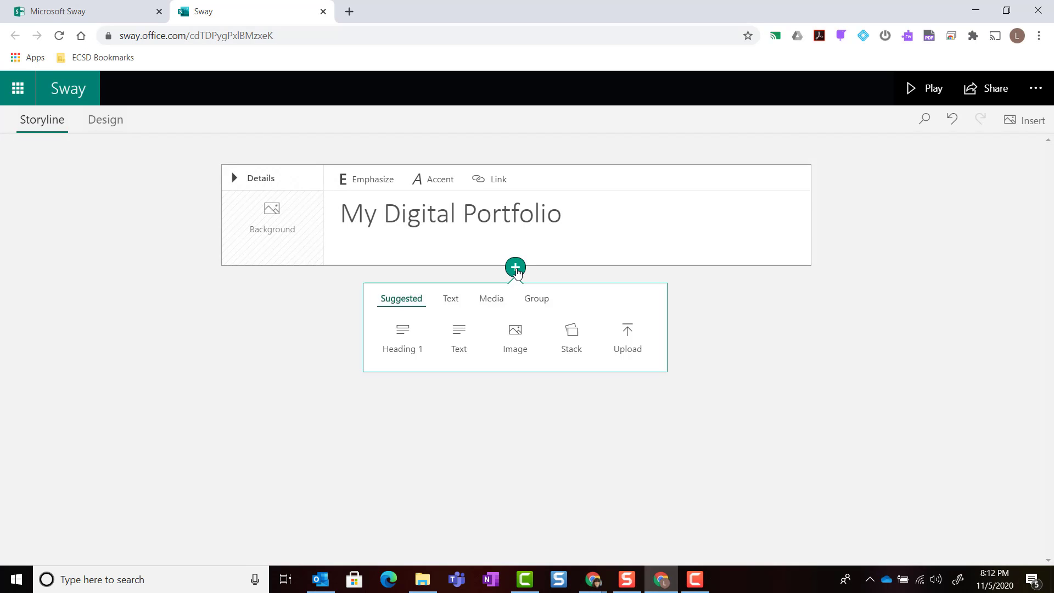
{"action": "left_click", "coordinate": [455, 303]}
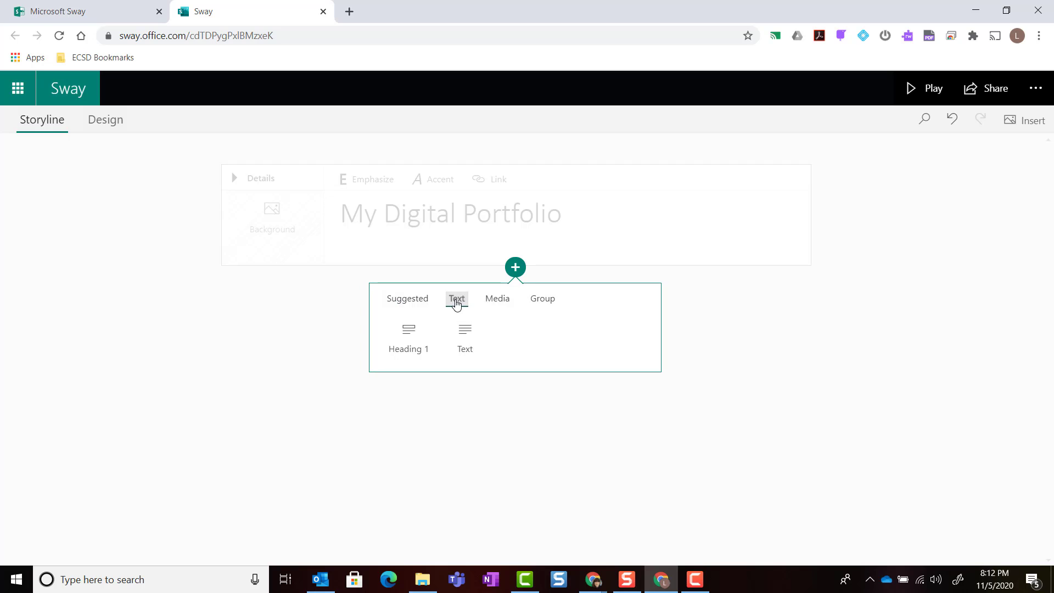
{"action": "left_click", "coordinate": [406, 340]}
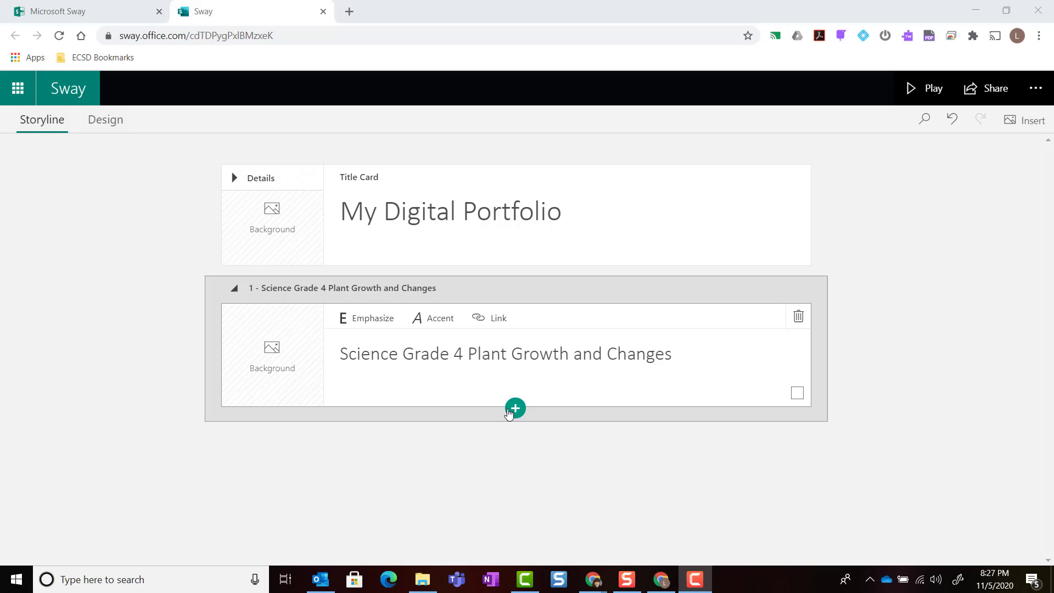
{"action": "left_click", "coordinate": [510, 416]}
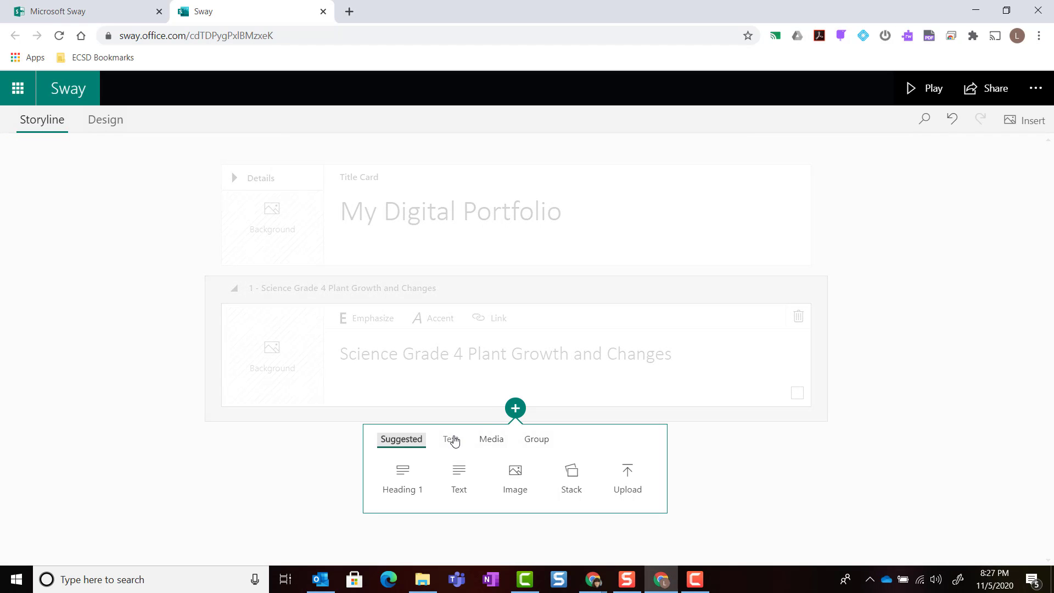
{"action": "left_click", "coordinate": [454, 441]}
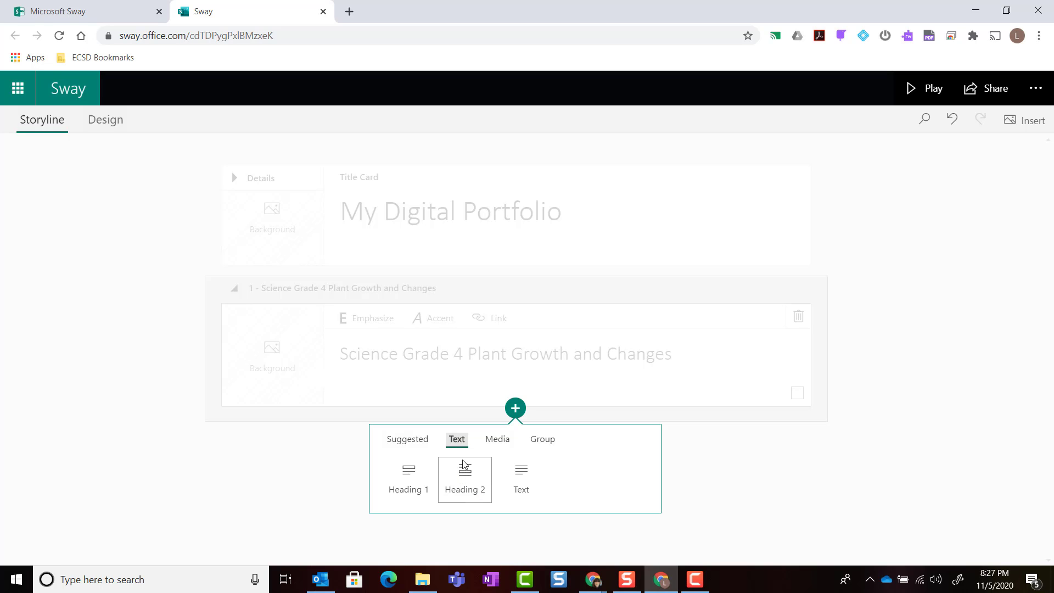
Create Heading 2 cards: Goal Setting, My Work - Examples, and Self-Assessment and Self-Reflection.
{"action": "left_click", "coordinate": [476, 474]}
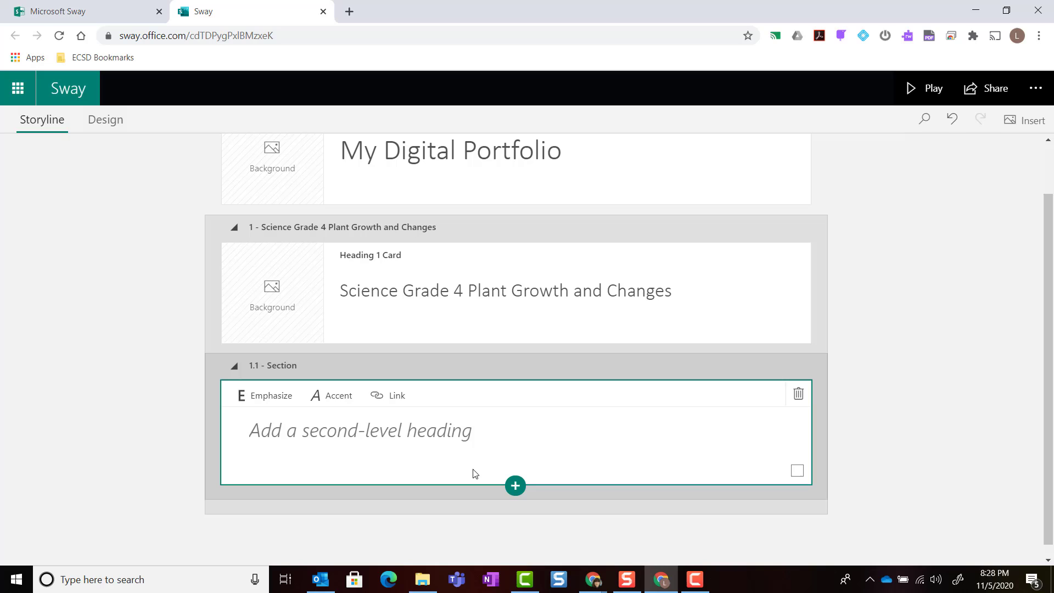
{"action": "left_click", "coordinate": [462, 446]}
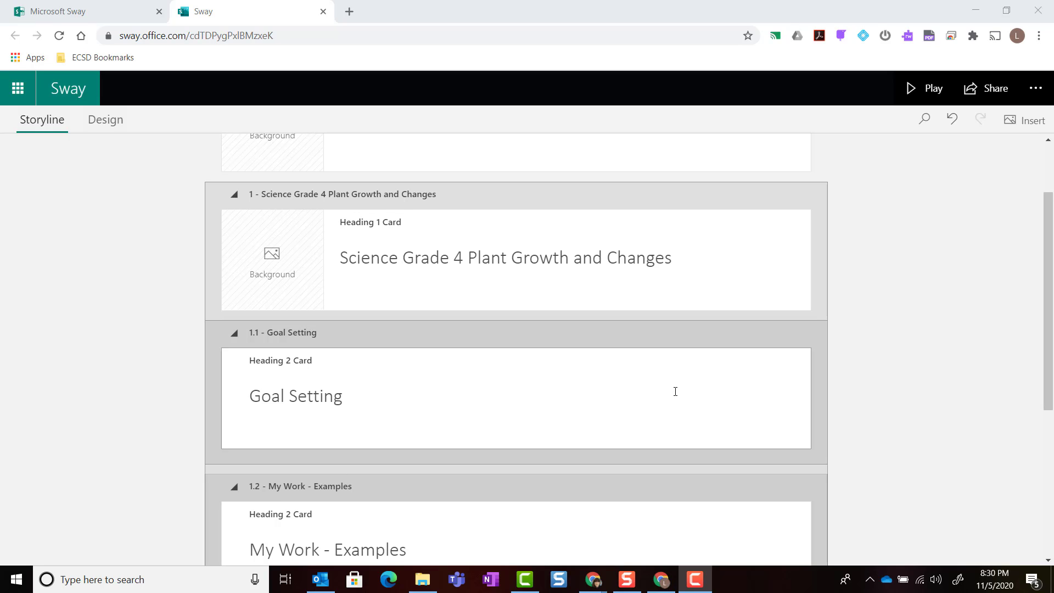
{"action": "scroll", "coordinate": [675, 391], "scroll_direction": "down", "scroll_amount": 1}
{"action": "scroll", "coordinate": [675, 390], "scroll_direction": "down", "scroll_amount": 1}
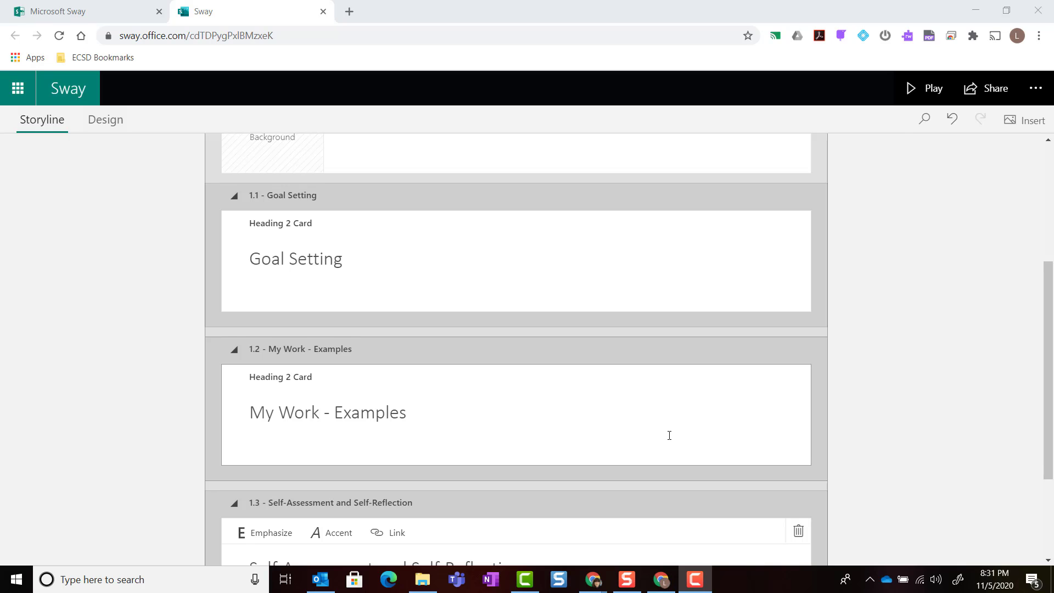
{"action": "scroll", "coordinate": [670, 435], "scroll_direction": "down", "scroll_amount": 2}
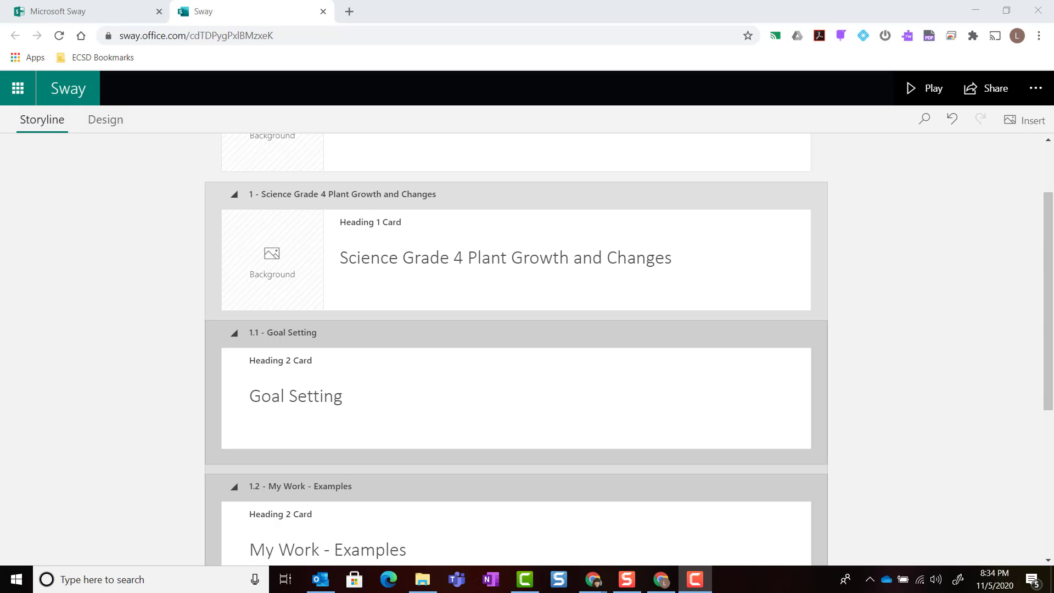
{"action": "scroll", "coordinate": [583, 410], "scroll_direction": "down", "scroll_amount": 2}
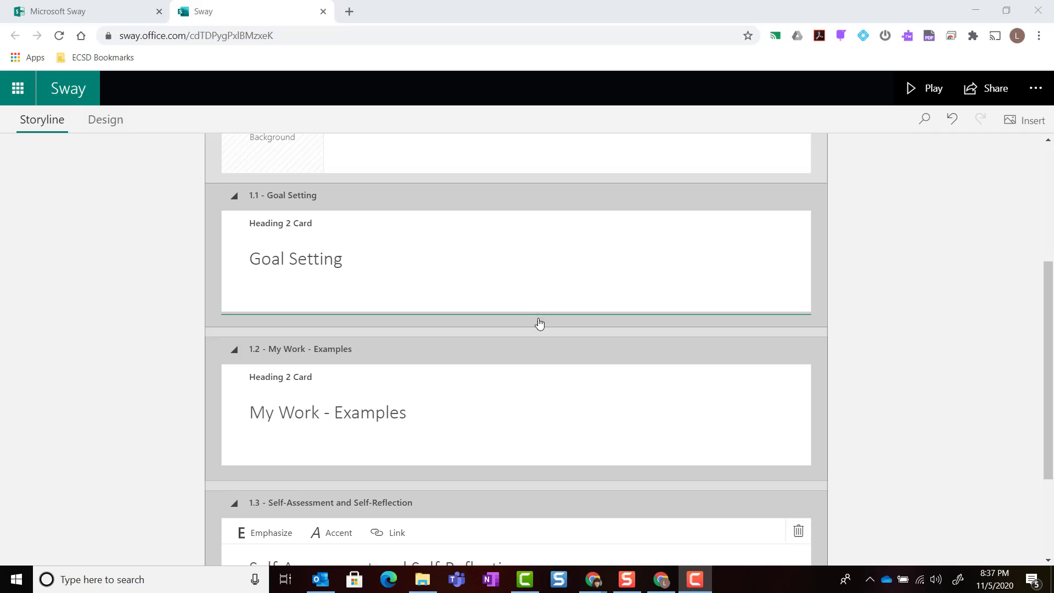
Insert a text card under Goal Setting with the short-term goal, long-term goal and study plan paragraphs.
{"action": "left_click", "coordinate": [506, 319]}
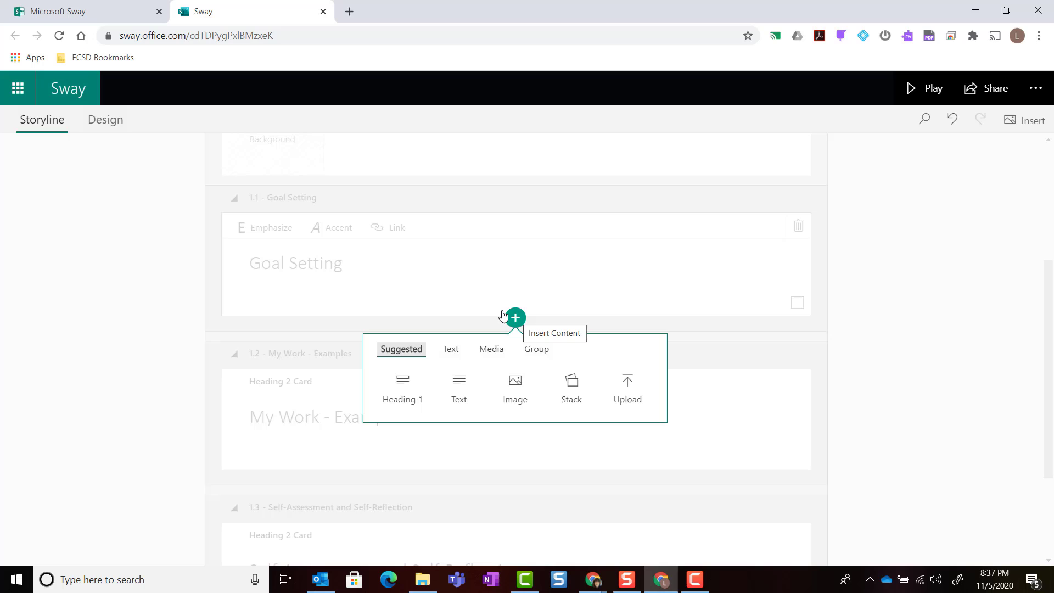
{"action": "left_click", "coordinate": [451, 352]}
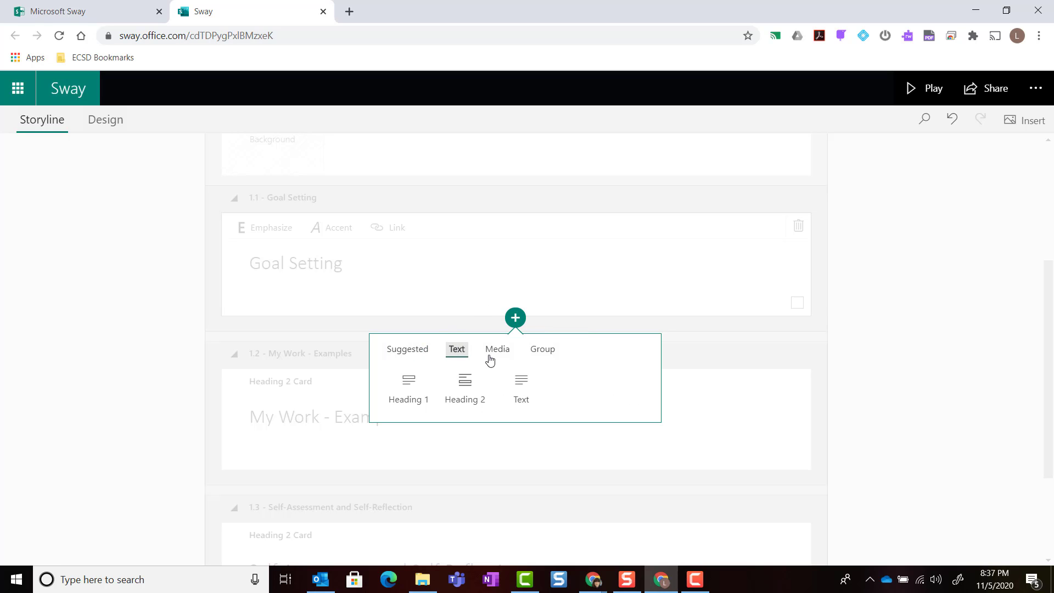
{"action": "left_click", "coordinate": [520, 385]}
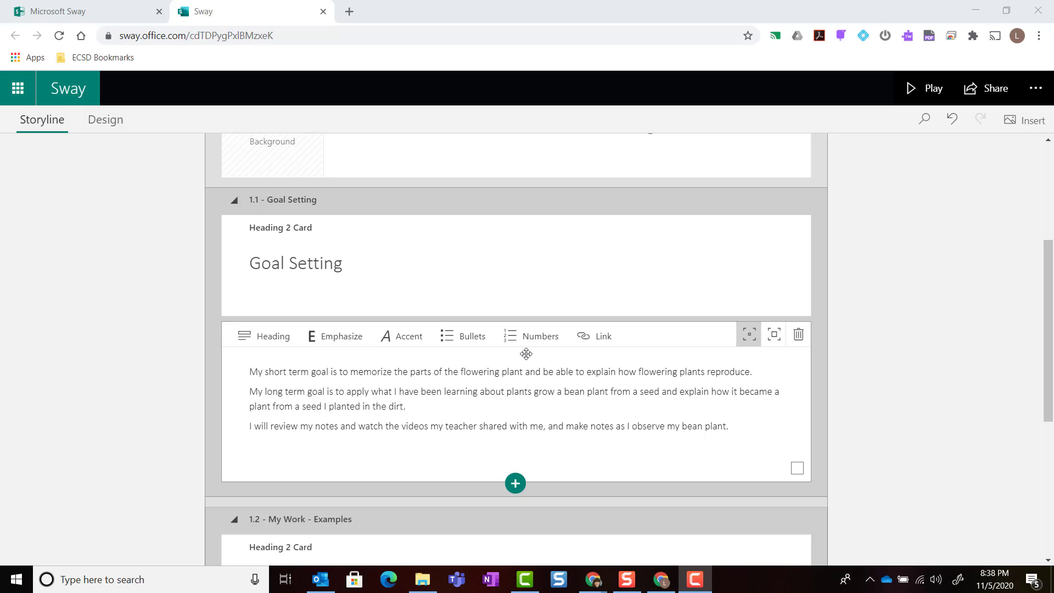
Make all three goal paragraphs bold and italic.
{"action": "left_click_drag", "start_coordinate": [251, 372], "coordinate": [736, 427]}
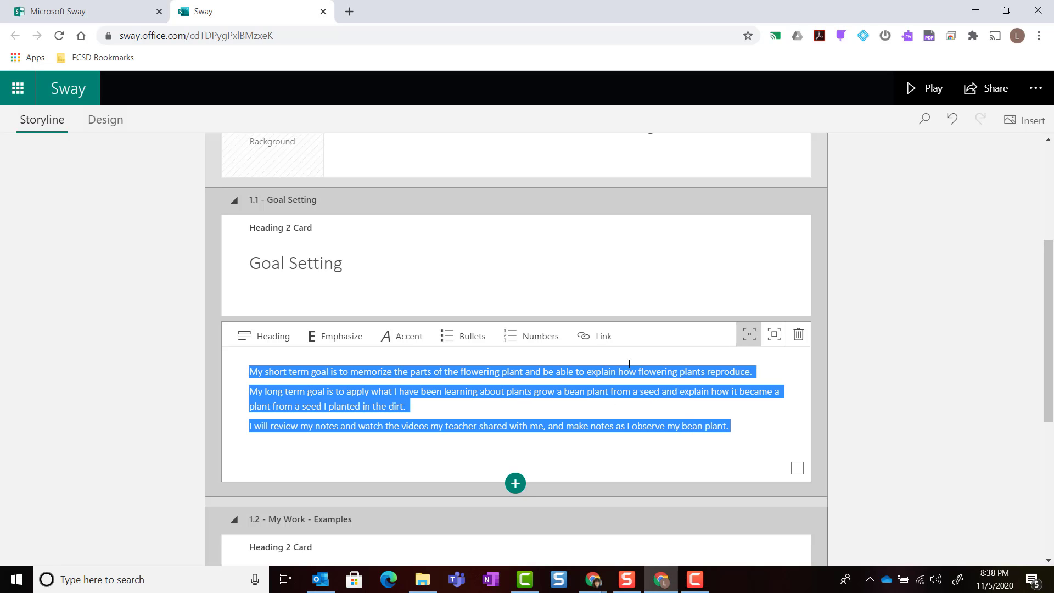
{"action": "left_click", "coordinate": [322, 336]}
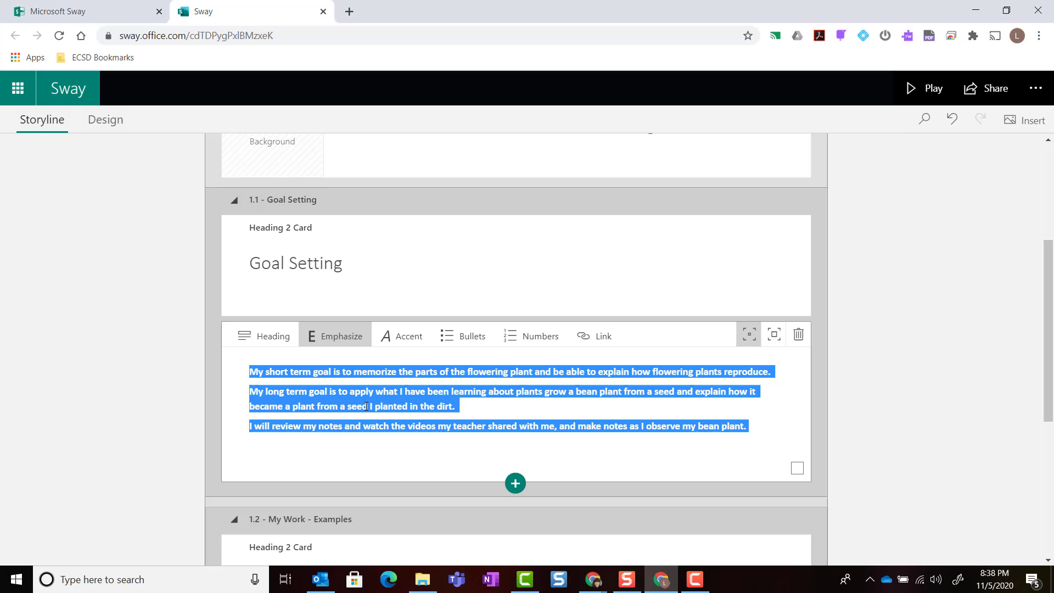
{"action": "left_click", "coordinate": [405, 336]}
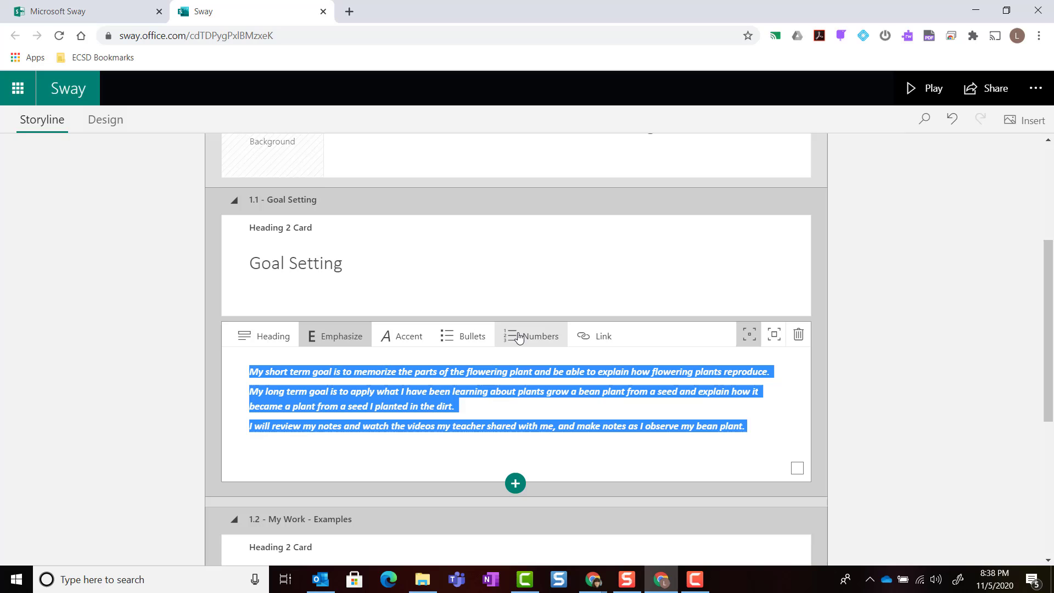
Set the goal text card to Intense emphasis so its text appears larger.
{"action": "left_click", "coordinate": [522, 428]}
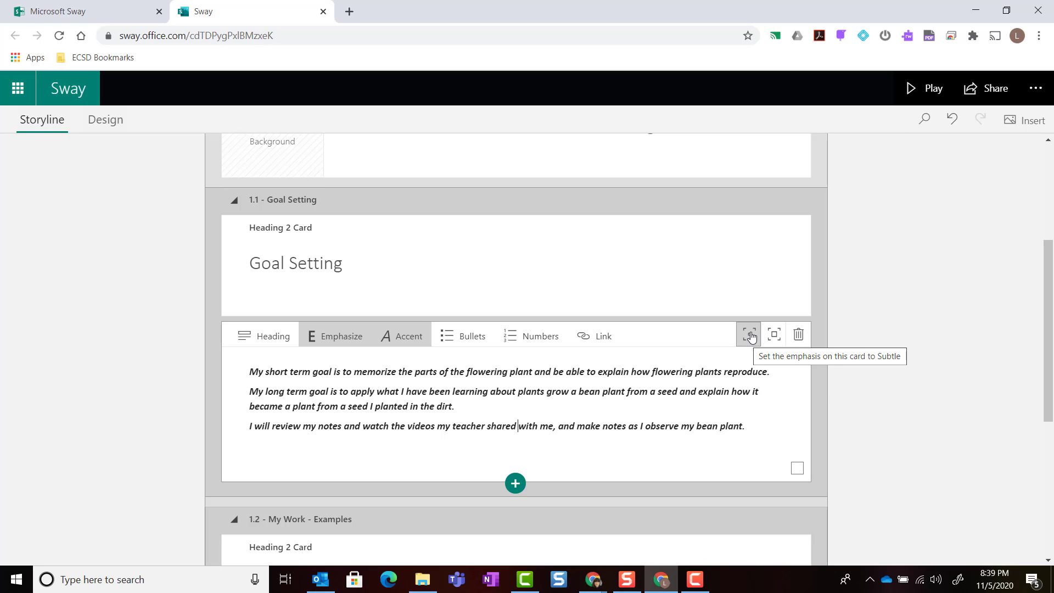
{"action": "left_click", "coordinate": [750, 341]}
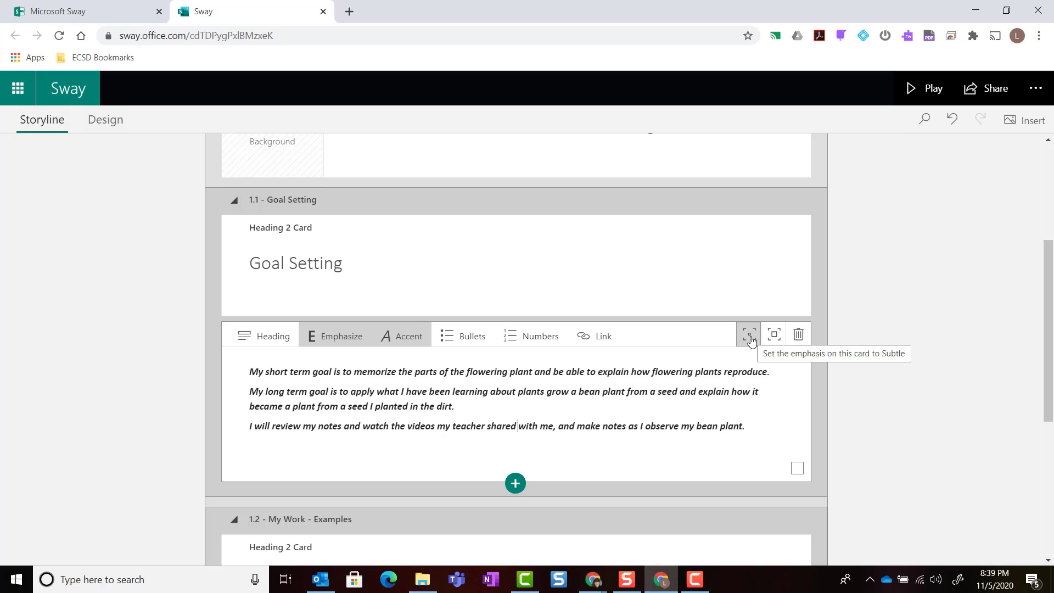
{"action": "left_click", "coordinate": [773, 337]}
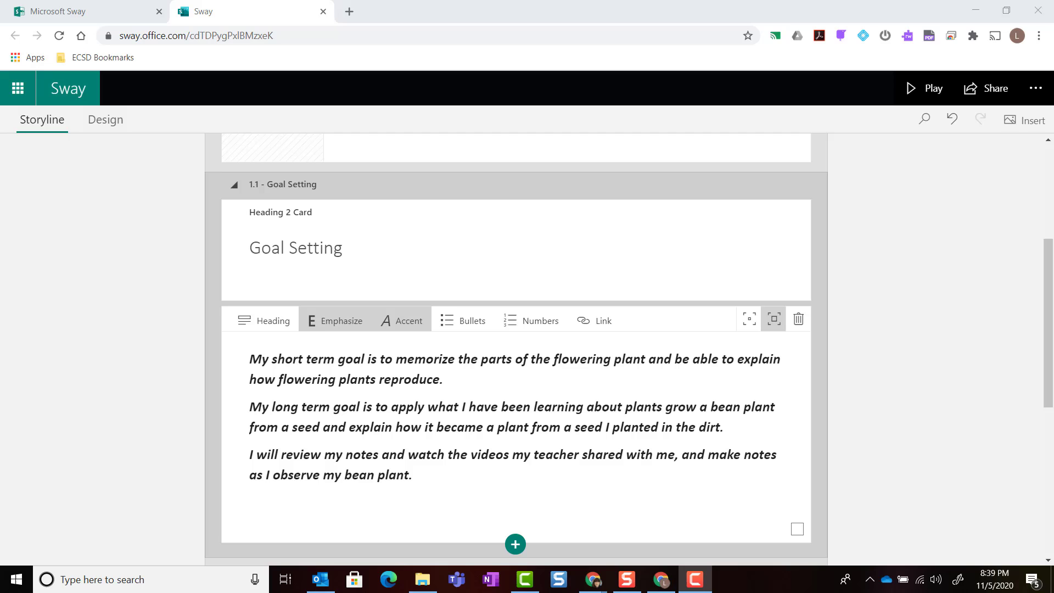
Insert an empty Media > Audio card directly below the goal text card.
{"action": "left_click", "coordinate": [519, 547]}
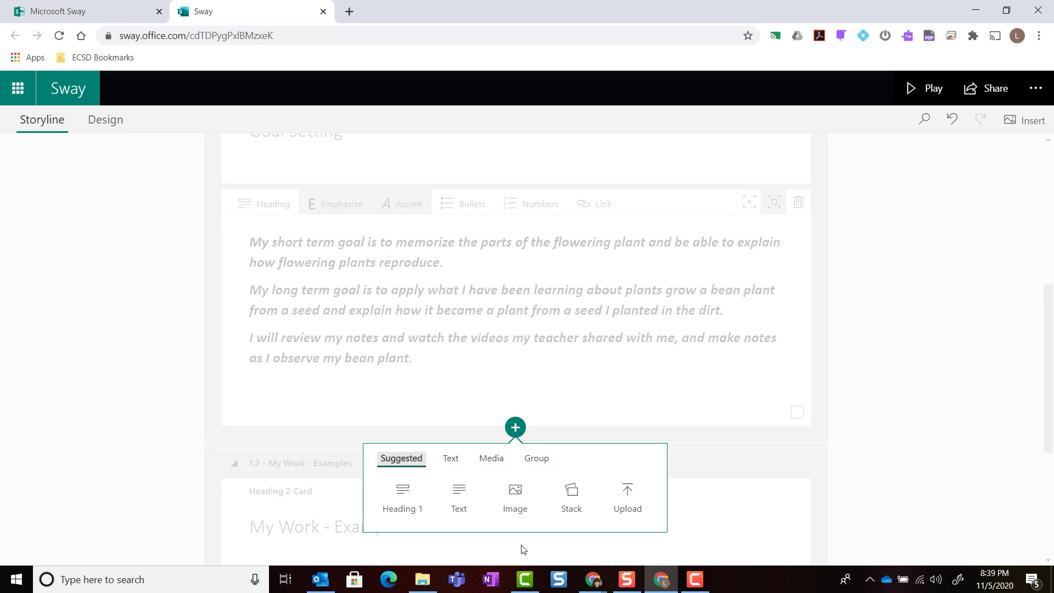
{"action": "left_click", "coordinate": [492, 462]}
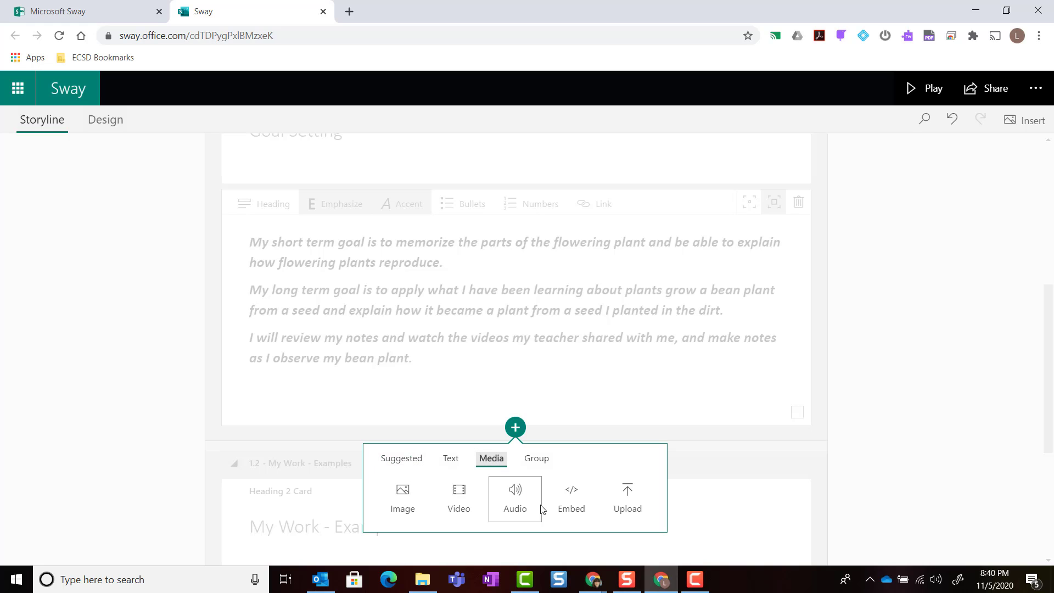
{"action": "left_click", "coordinate": [511, 497]}
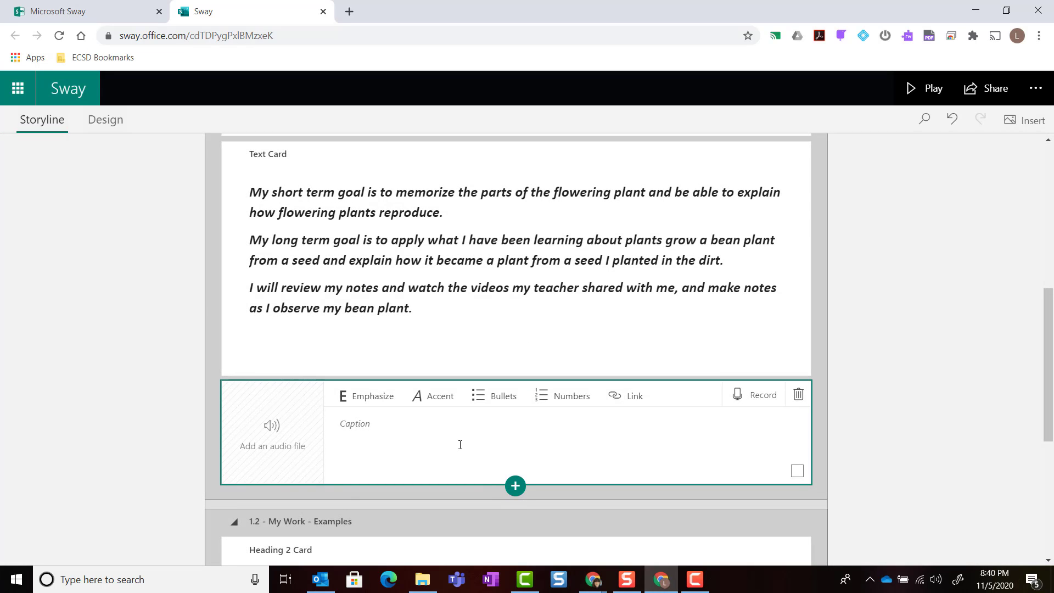
Start recording on the audio card, triggering the browser's microphone permission prompt.
{"action": "left_click", "coordinate": [277, 424]}
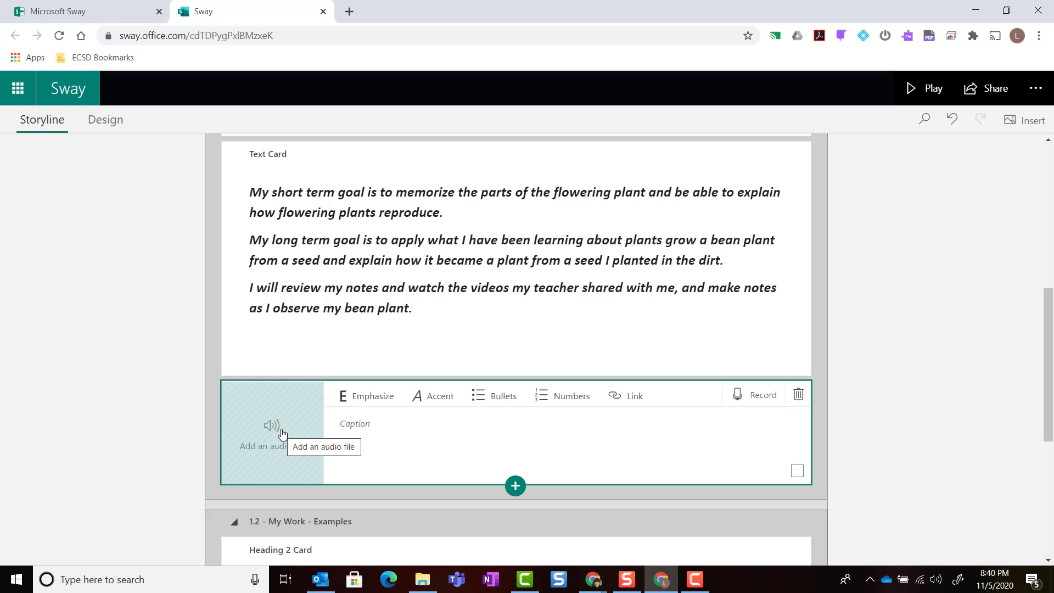
{"action": "left_click", "coordinate": [279, 432]}
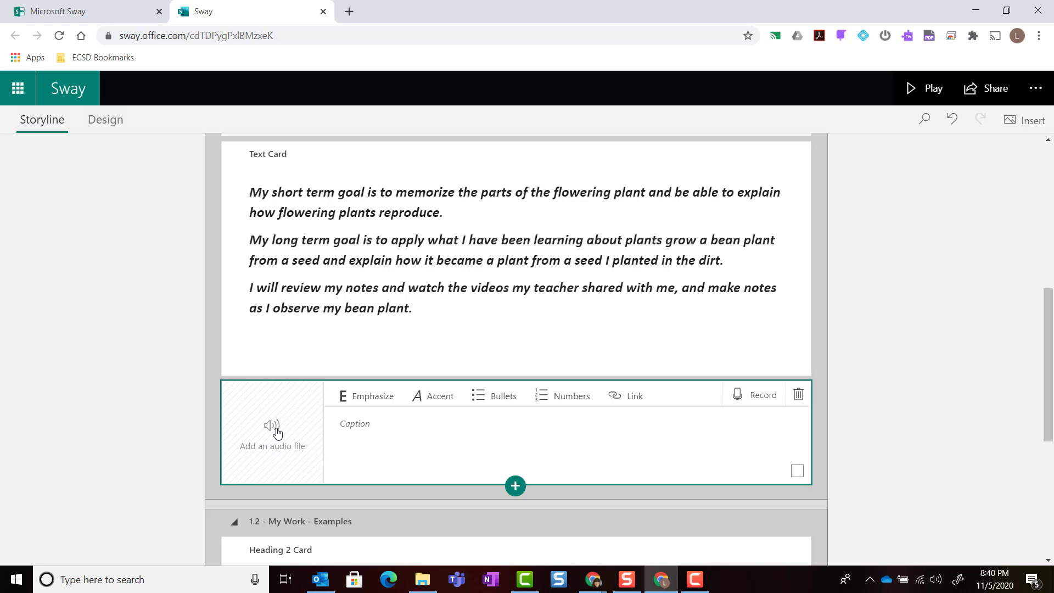
{"action": "left_click", "coordinate": [755, 397]}
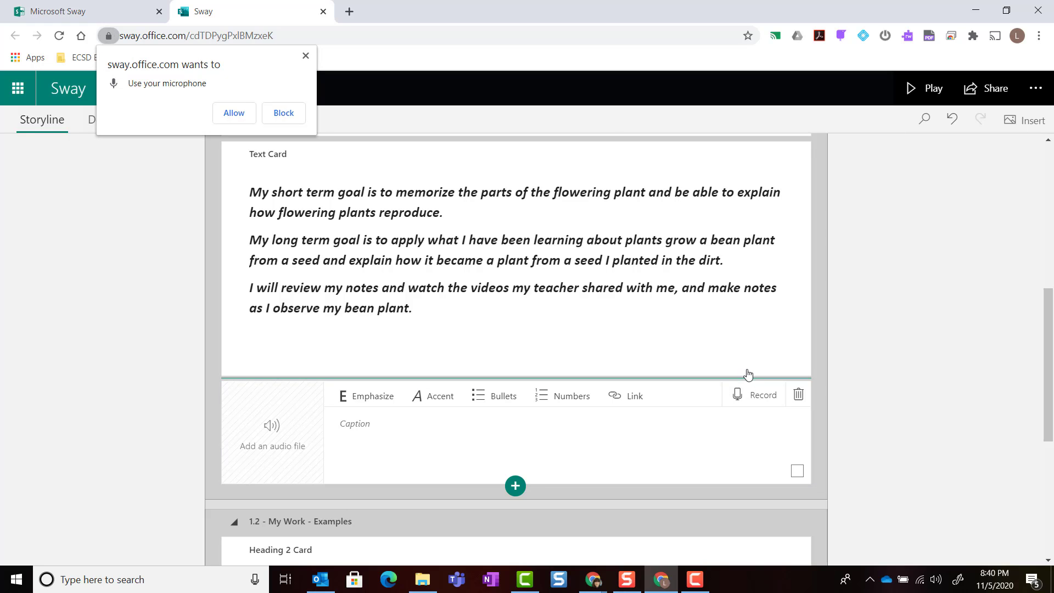
Allow microphone access, record a 37-second voice clip, and play back its beginning.
{"action": "left_click", "coordinate": [234, 113]}
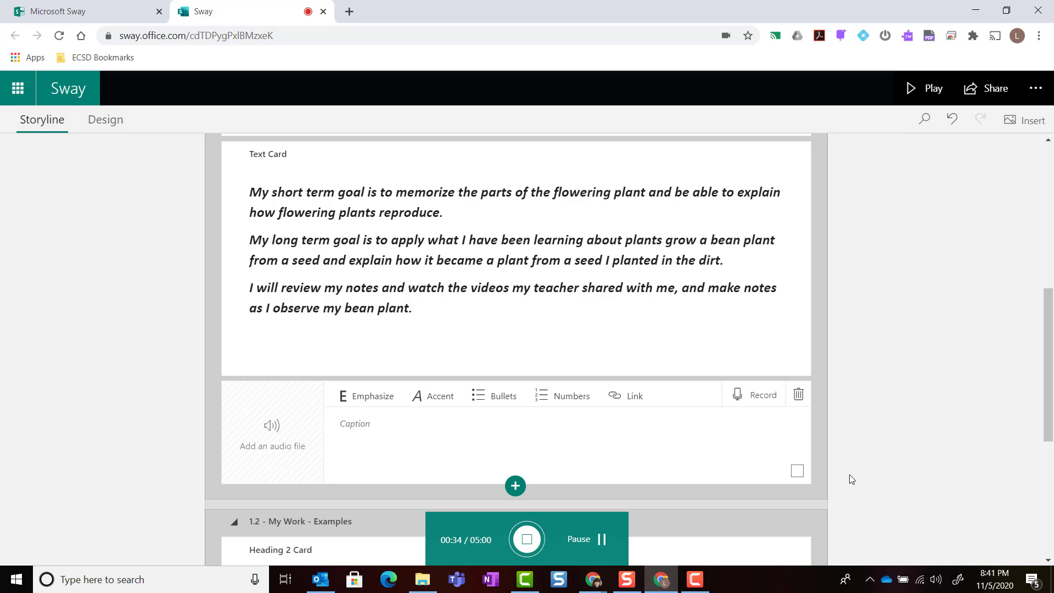
{"action": "left_click", "coordinate": [527, 540]}
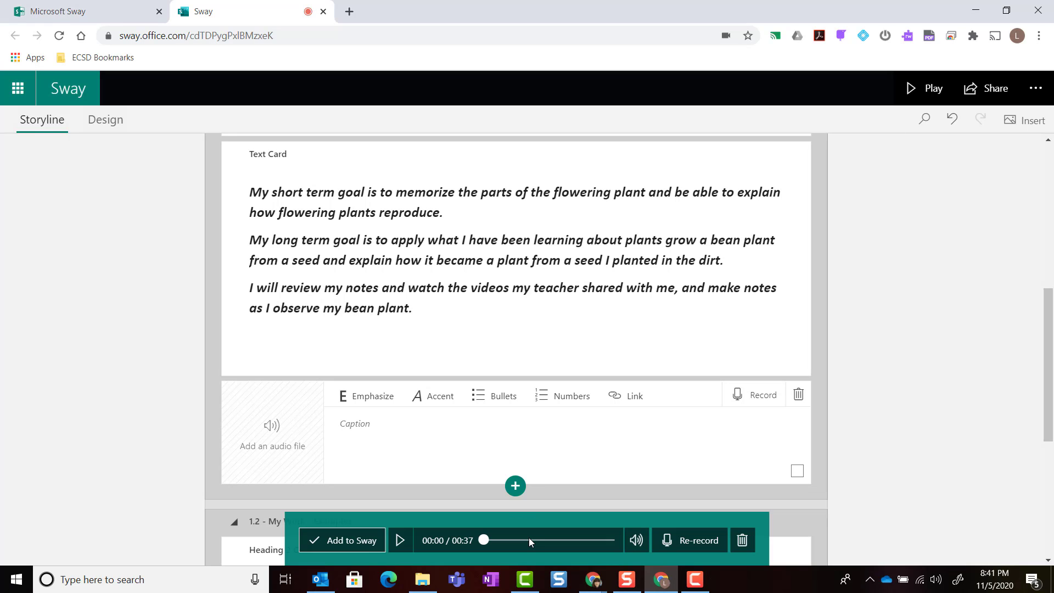
{"action": "left_click", "coordinate": [399, 542]}
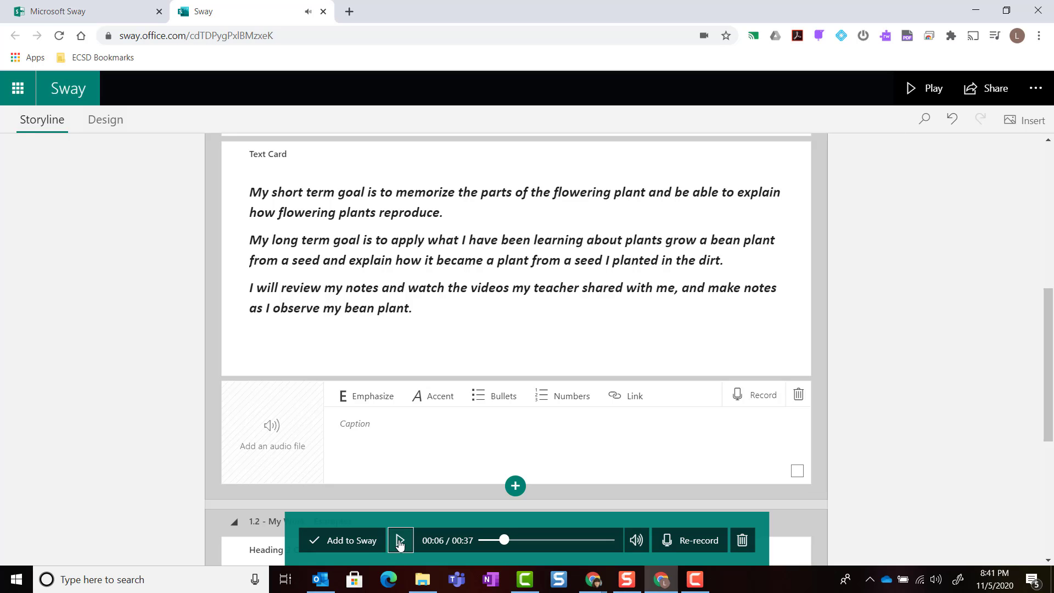
{"action": "left_click", "coordinate": [400, 540]}
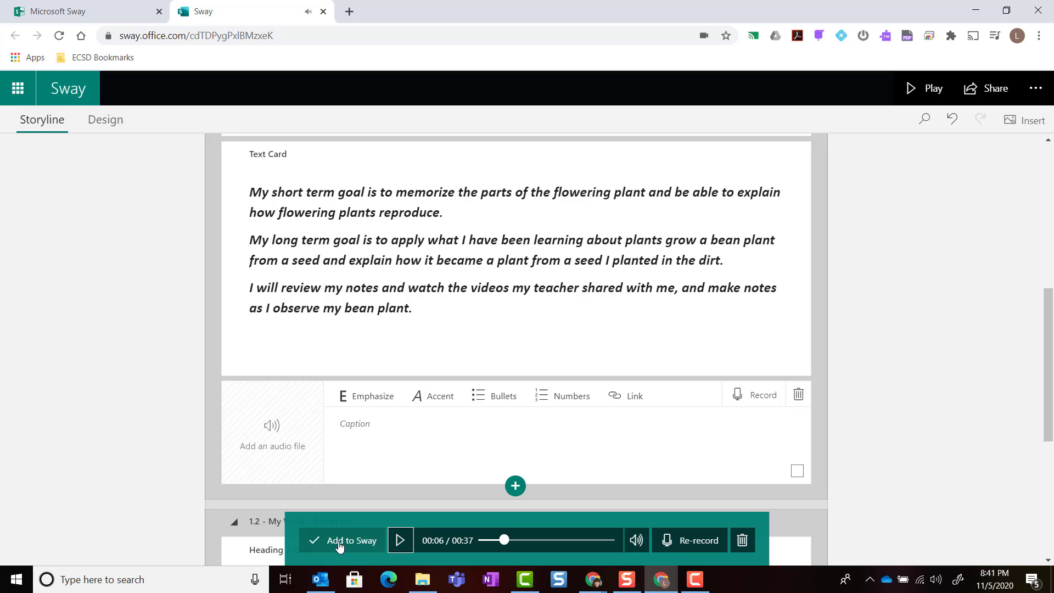
Add the 37-second recording to the audio card under Goal Setting.
{"action": "left_click", "coordinate": [340, 541]}
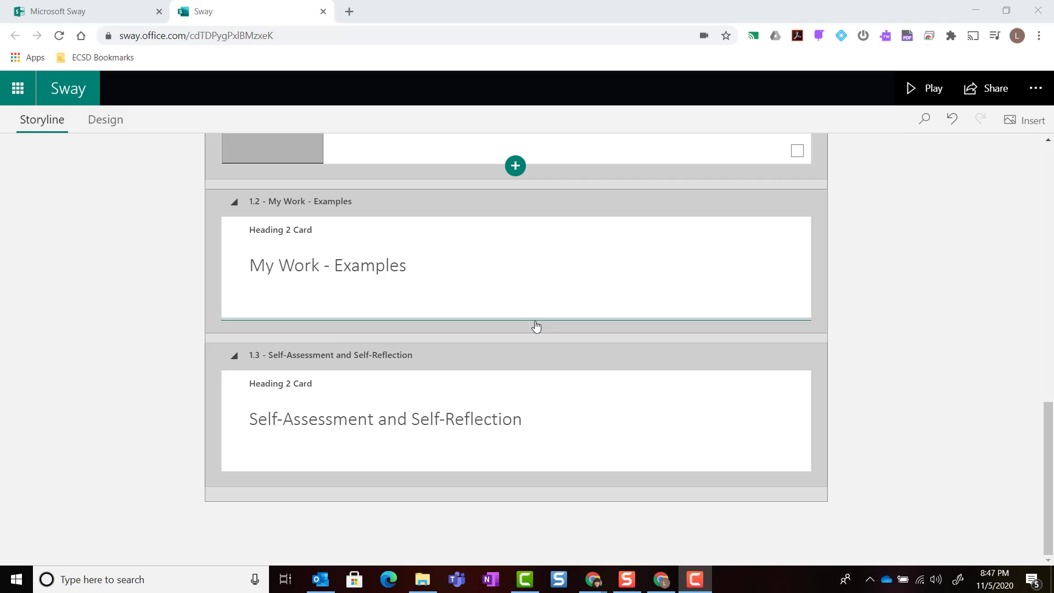
Insert an empty image card under My Work - Examples, showing Bing results for 'germination'.
{"action": "left_click", "coordinate": [522, 325]}
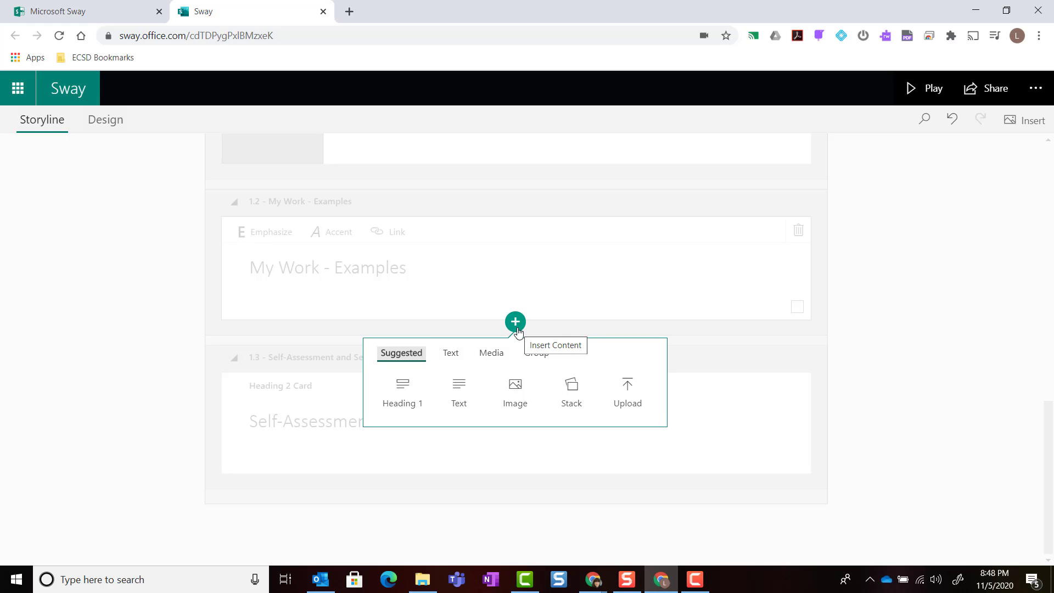
{"action": "left_click", "coordinate": [516, 391]}
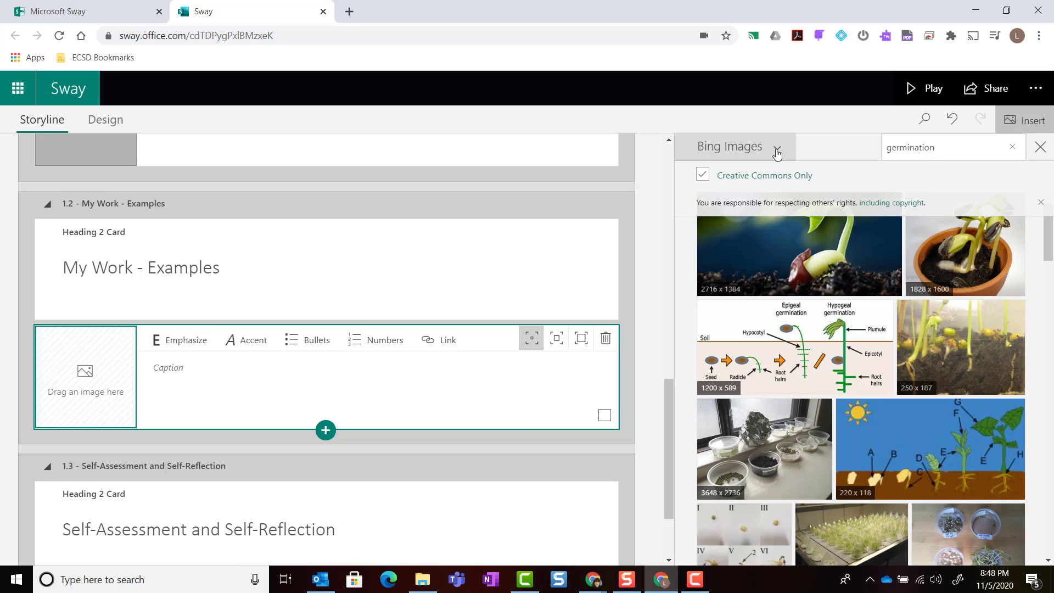
Upload Plant Reproduction (1), Plant Reproduction (2) and Plant Reproduction from My device as image cards.
{"action": "left_click", "coordinate": [776, 152]}
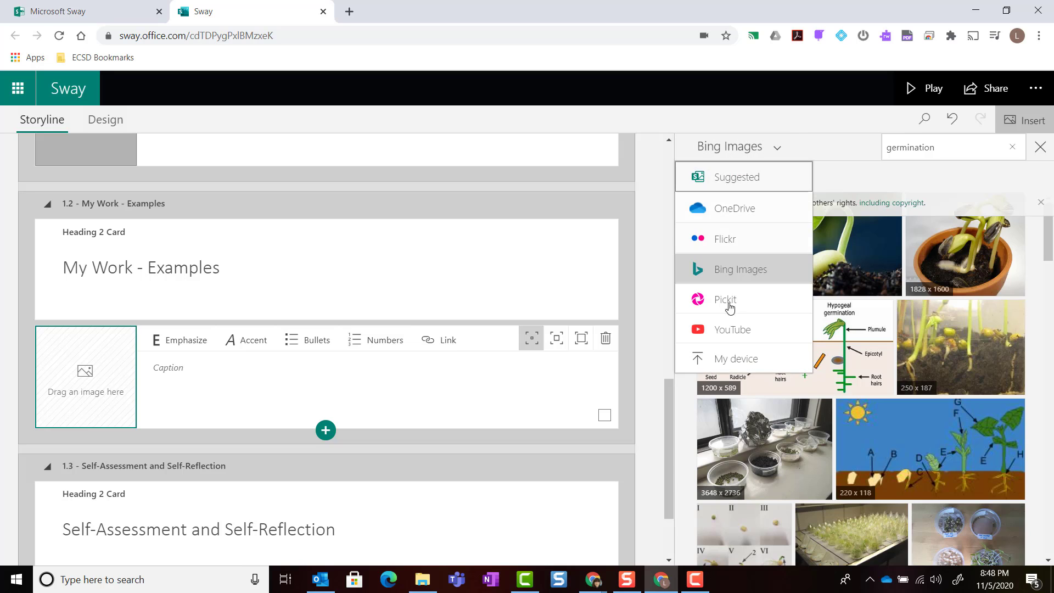
{"action": "left_click", "coordinate": [750, 363]}
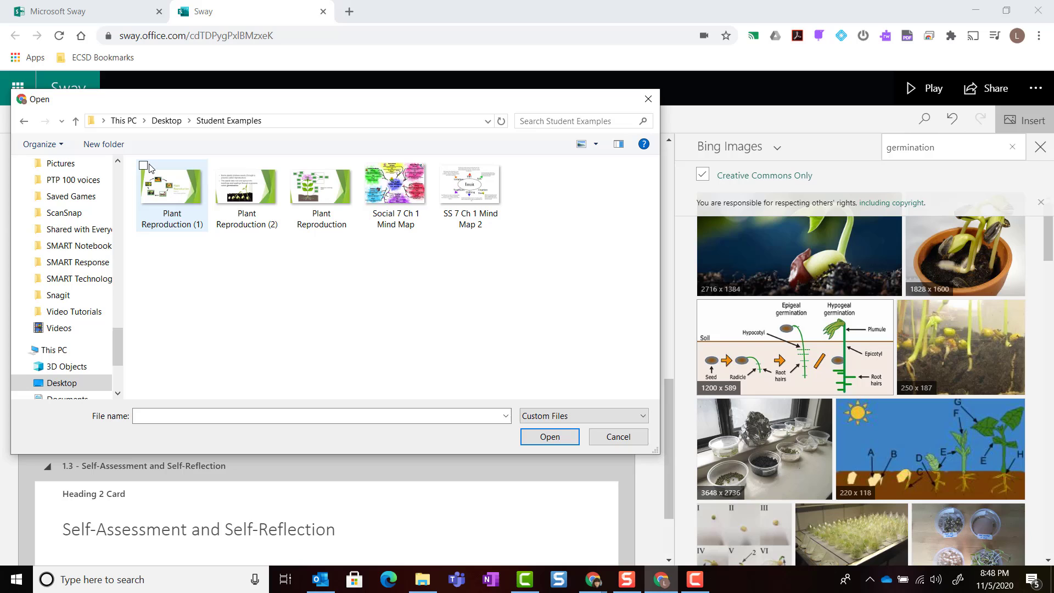
{"action": "left_click", "coordinate": [198, 175]}
{"action": "left_click", "coordinate": [218, 165]}
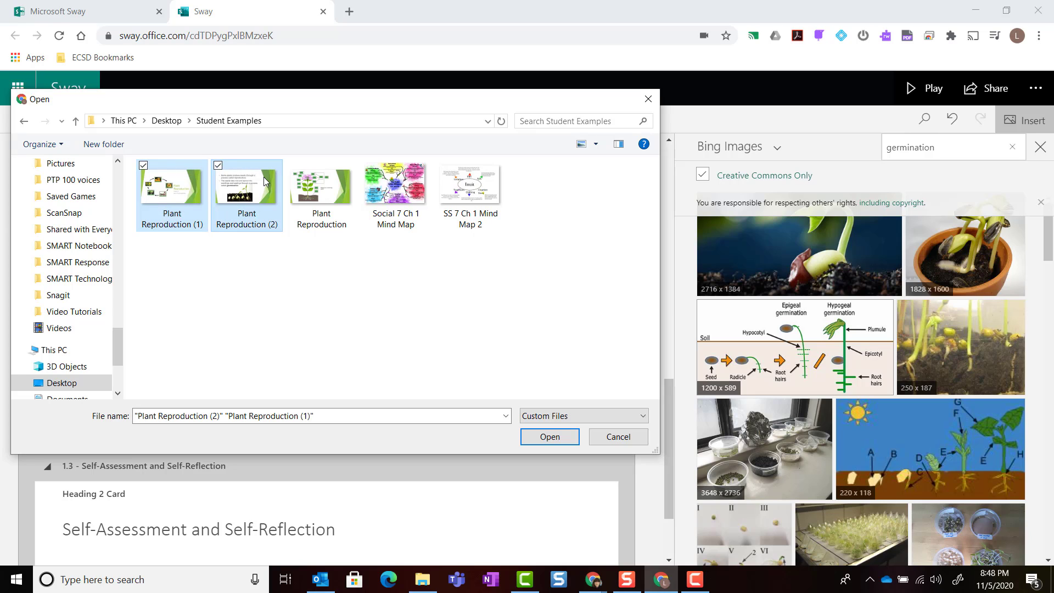
{"action": "left_click", "coordinate": [293, 166]}
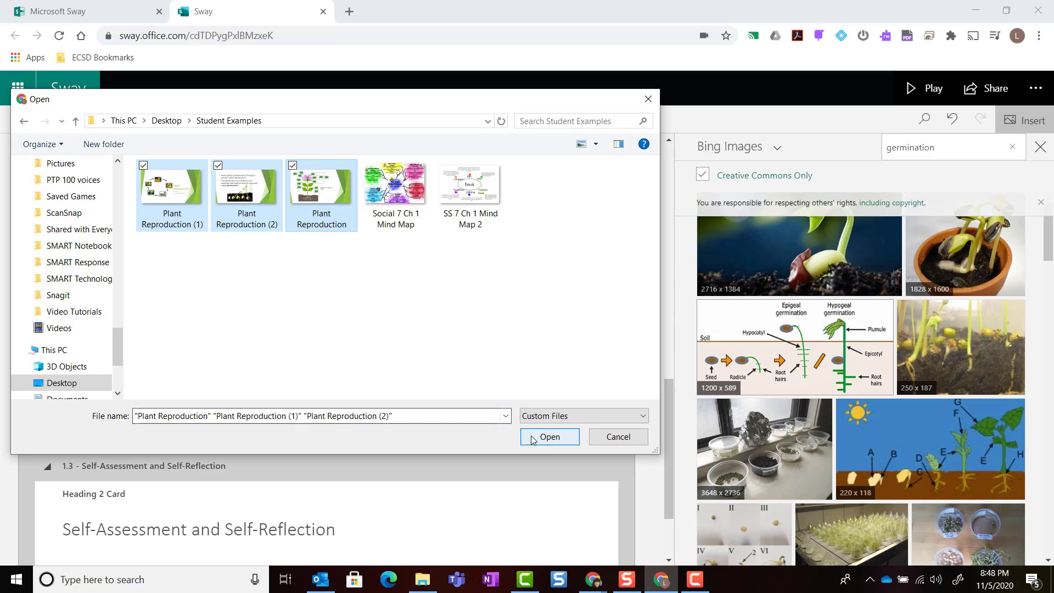
{"action": "left_click", "coordinate": [550, 437]}
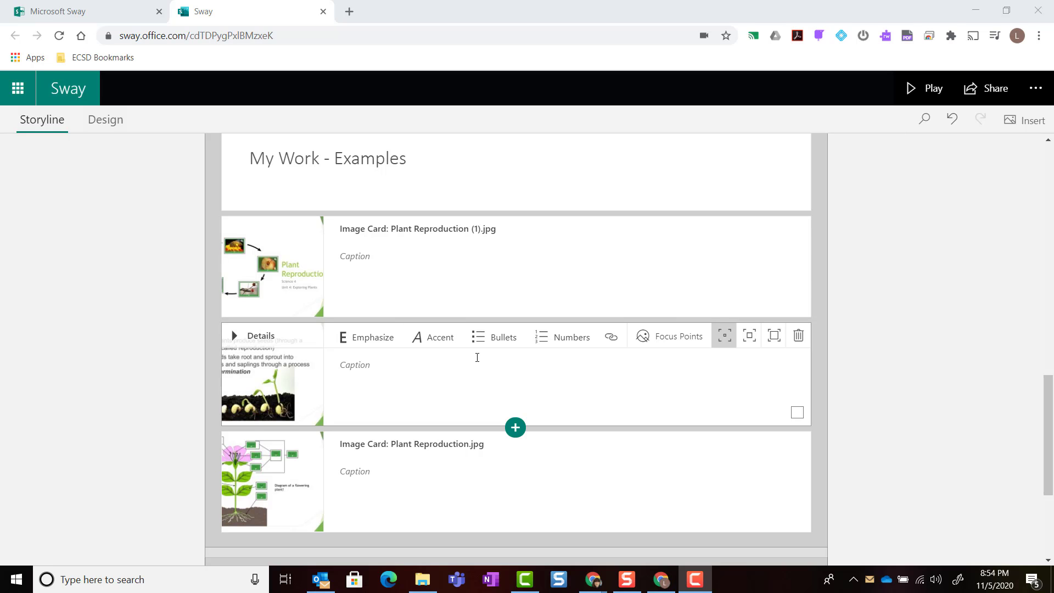
Move Plant Reproduction (2) between the other two images, then tick all three image cards.
{"action": "left_click_drag", "start_coordinate": [477, 358], "coordinate": [483, 380]}
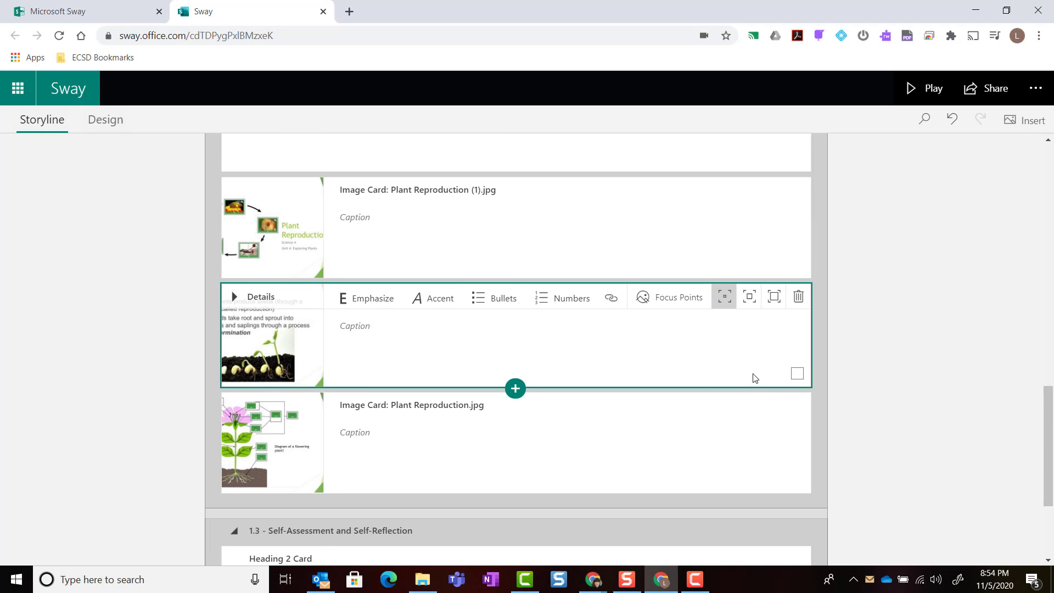
{"action": "left_click", "coordinate": [744, 419]}
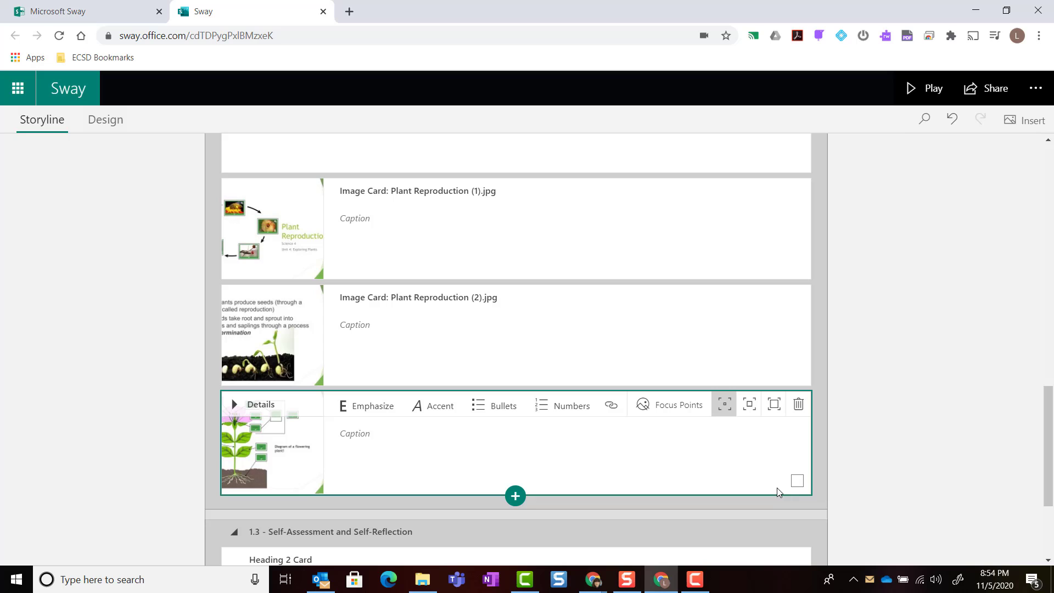
{"action": "left_click", "coordinate": [797, 482]}
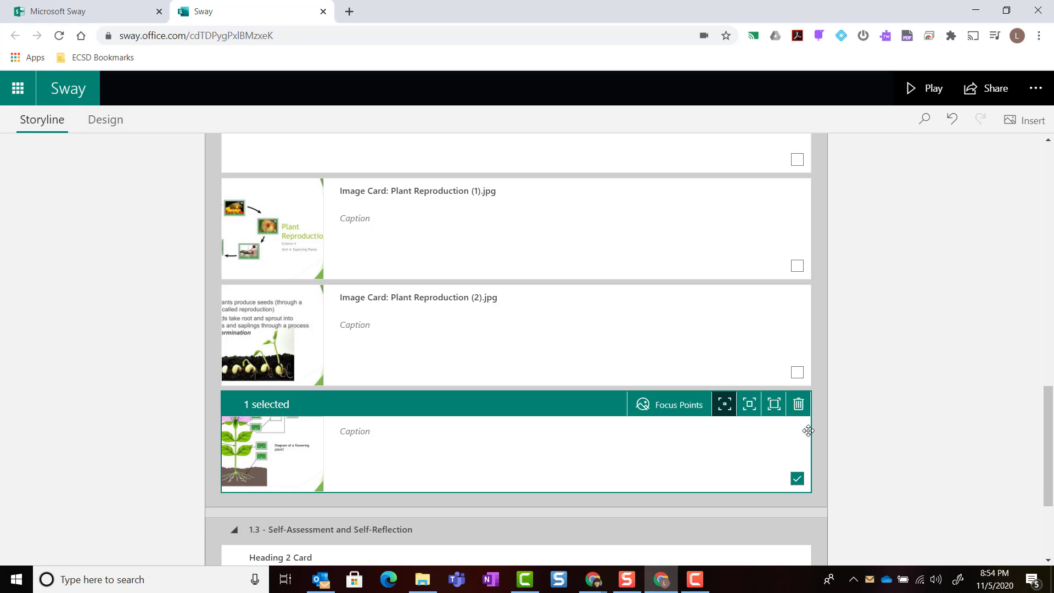
{"action": "left_click", "coordinate": [796, 373]}
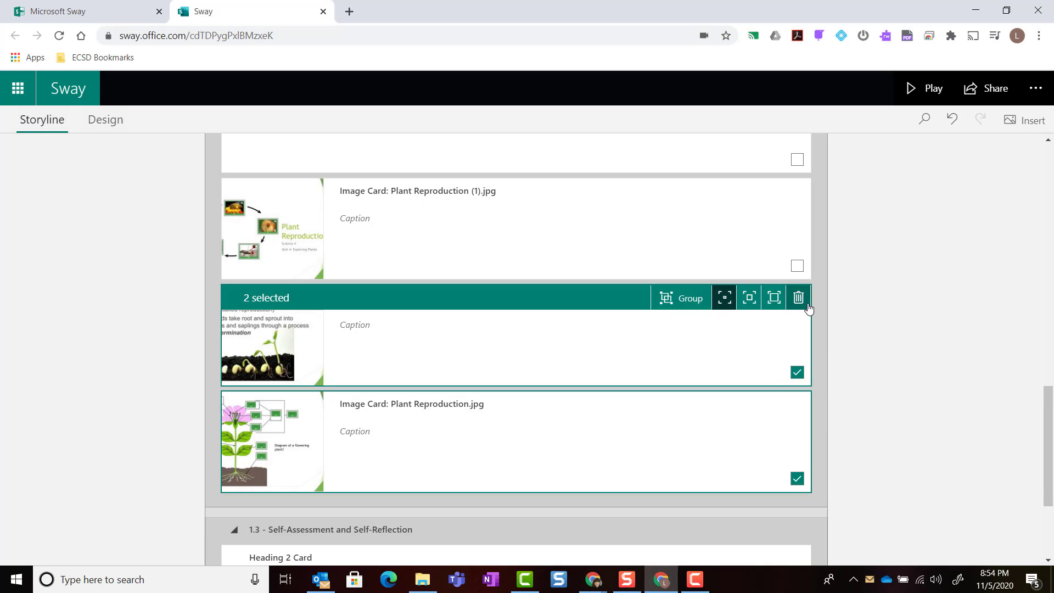
{"action": "left_click", "coordinate": [797, 268]}
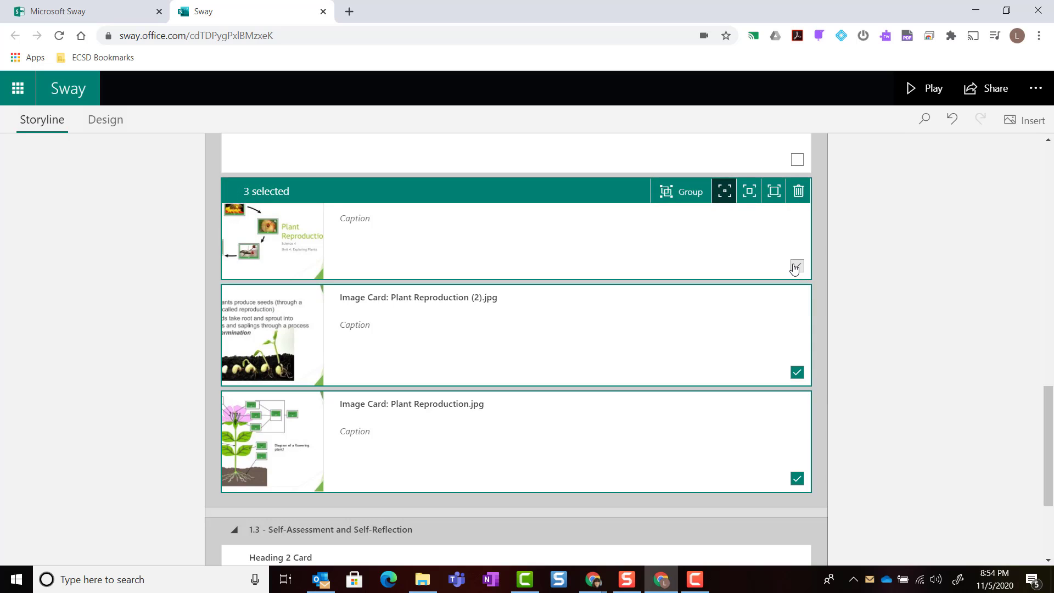
Group the three plant image cards and set the group type to Stack after trying Grid.
{"action": "left_click", "coordinate": [680, 202]}
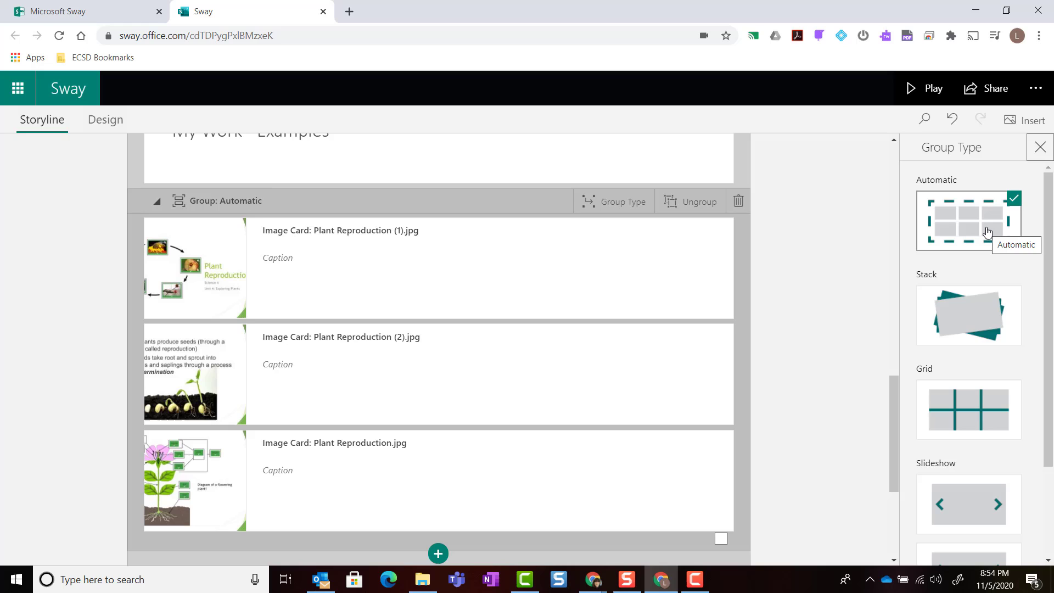
{"action": "left_click", "coordinate": [958, 322]}
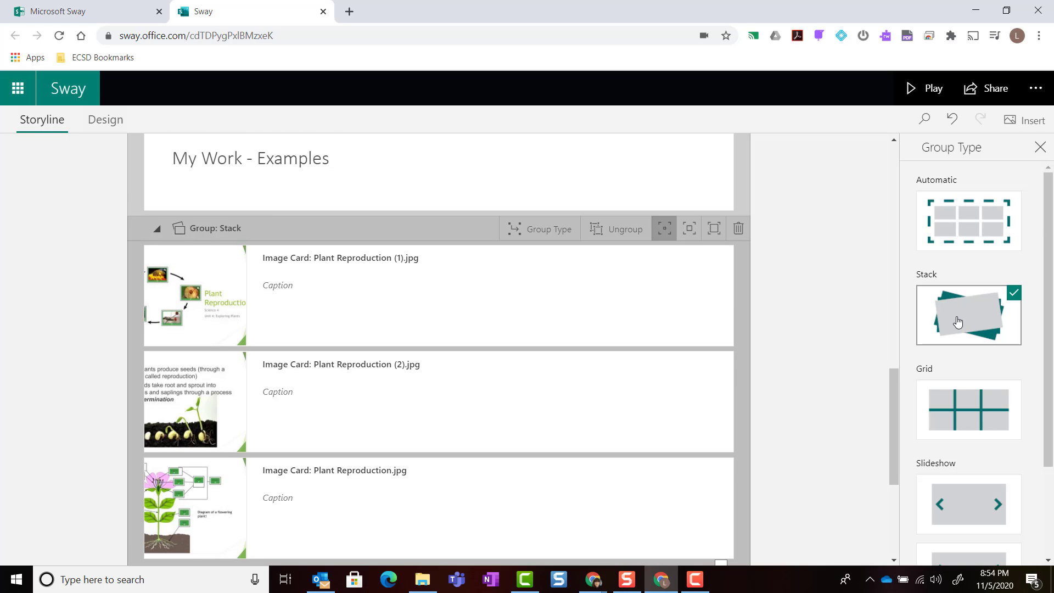
{"action": "left_click", "coordinate": [970, 428]}
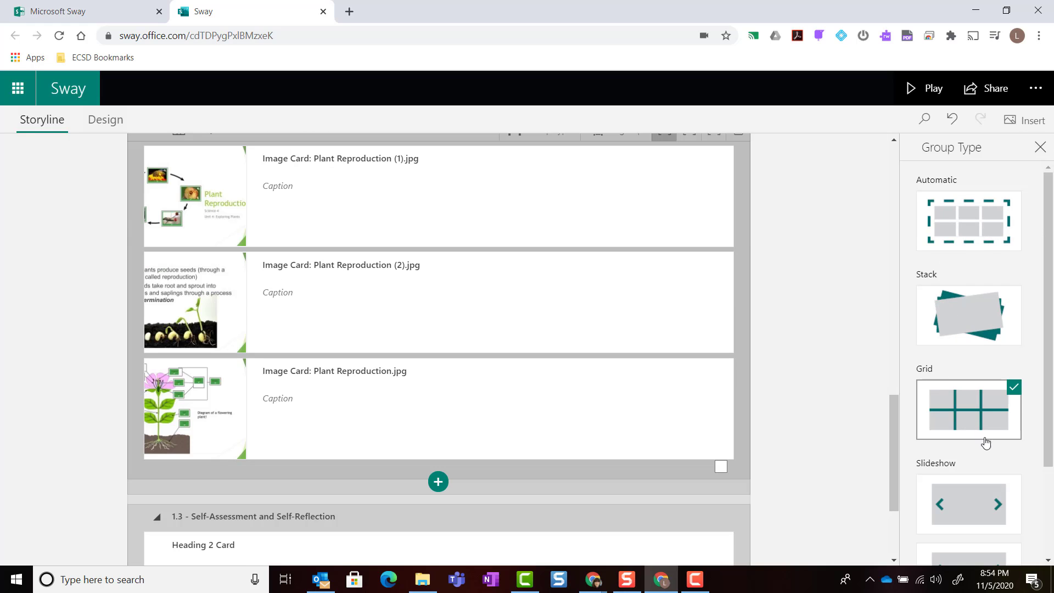
{"action": "scroll", "coordinate": [988, 441], "scroll_direction": "down", "scroll_amount": 2}
{"action": "scroll", "coordinate": [990, 443], "scroll_direction": "down", "scroll_amount": 1}
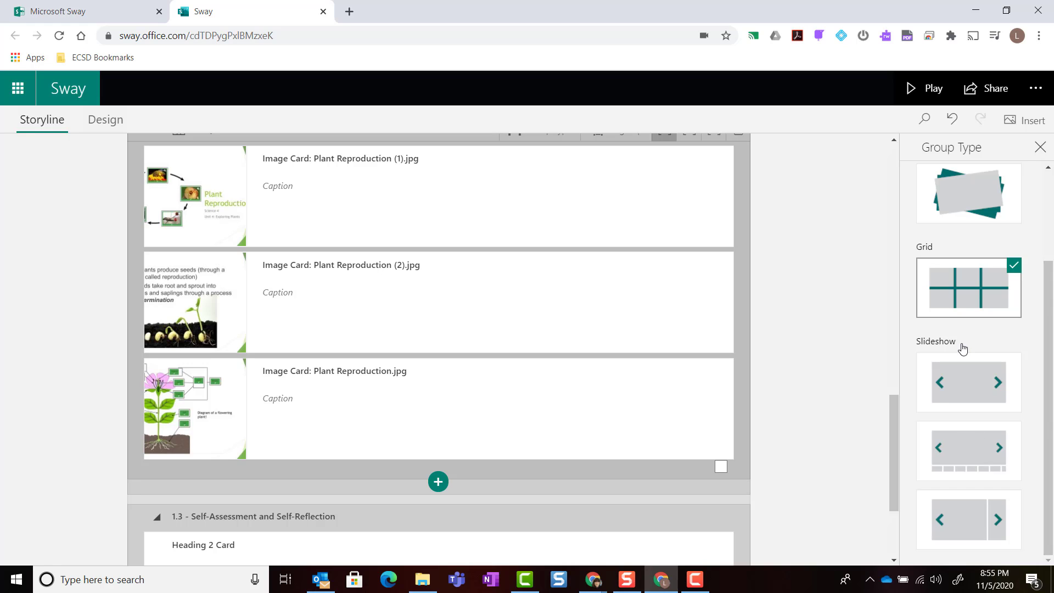
{"action": "scroll", "coordinate": [962, 345], "scroll_direction": "up", "scroll_amount": 1}
{"action": "left_click", "coordinate": [944, 258]}
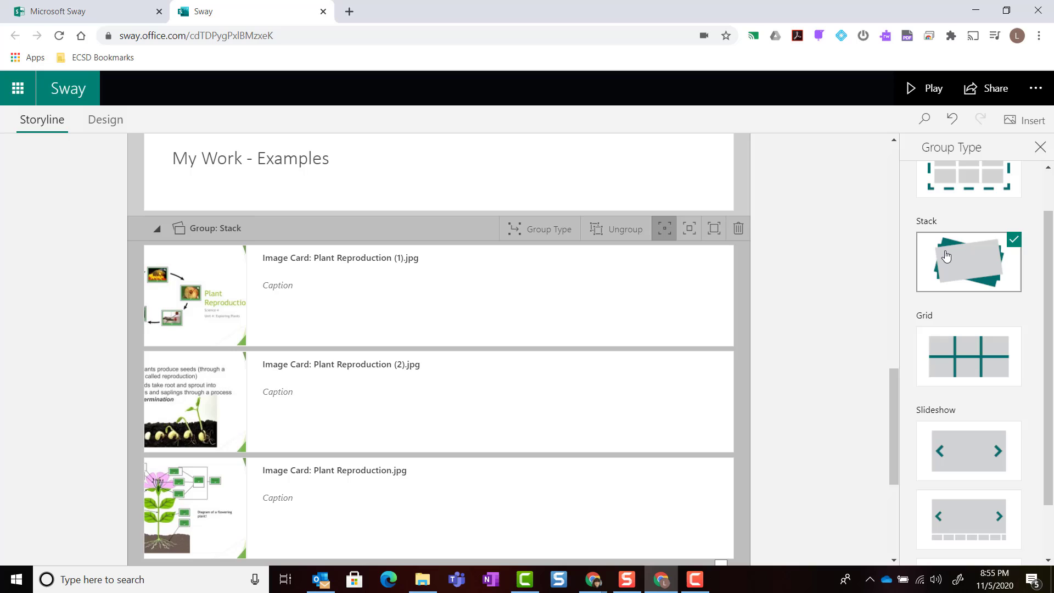
{"action": "left_click", "coordinate": [849, 294]}
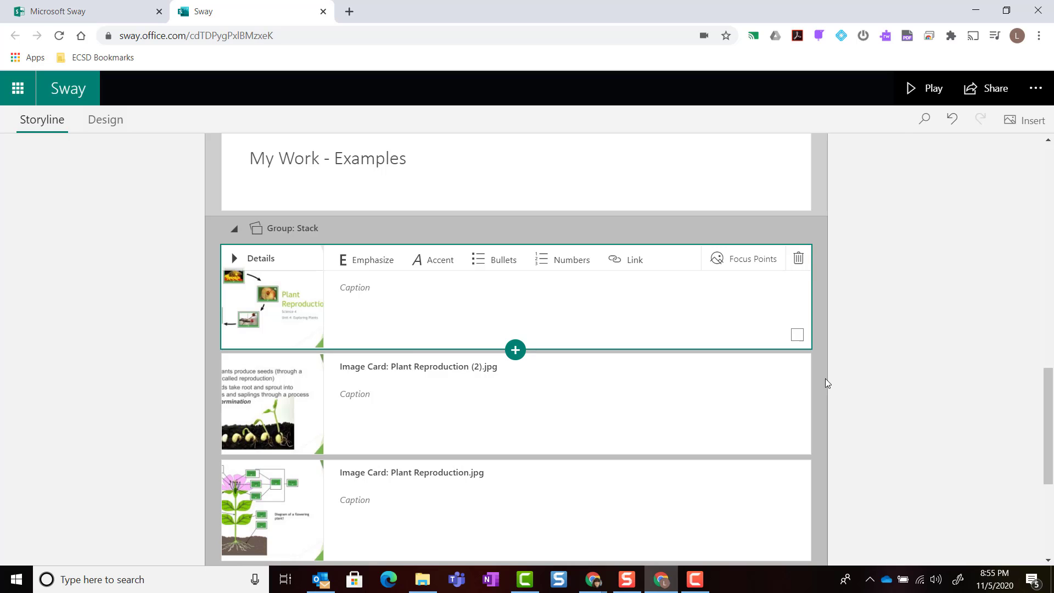
{"action": "scroll", "coordinate": [823, 371], "scroll_direction": "down", "scroll_amount": 4}
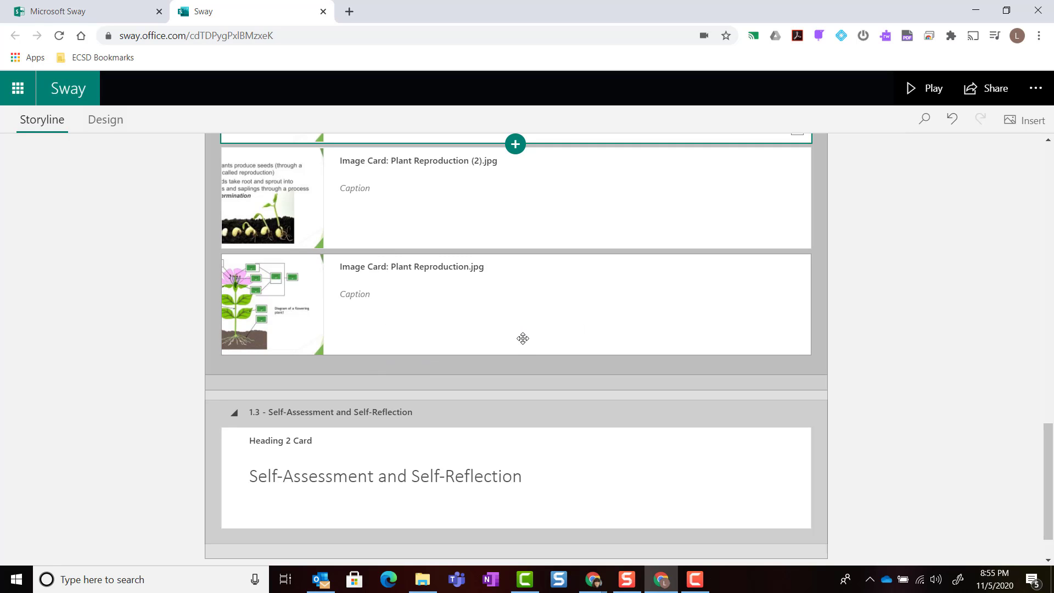
Add a text card below the images with a 'Plant Reproduction' link to the Google Slides URL.
{"action": "left_click", "coordinate": [515, 365]}
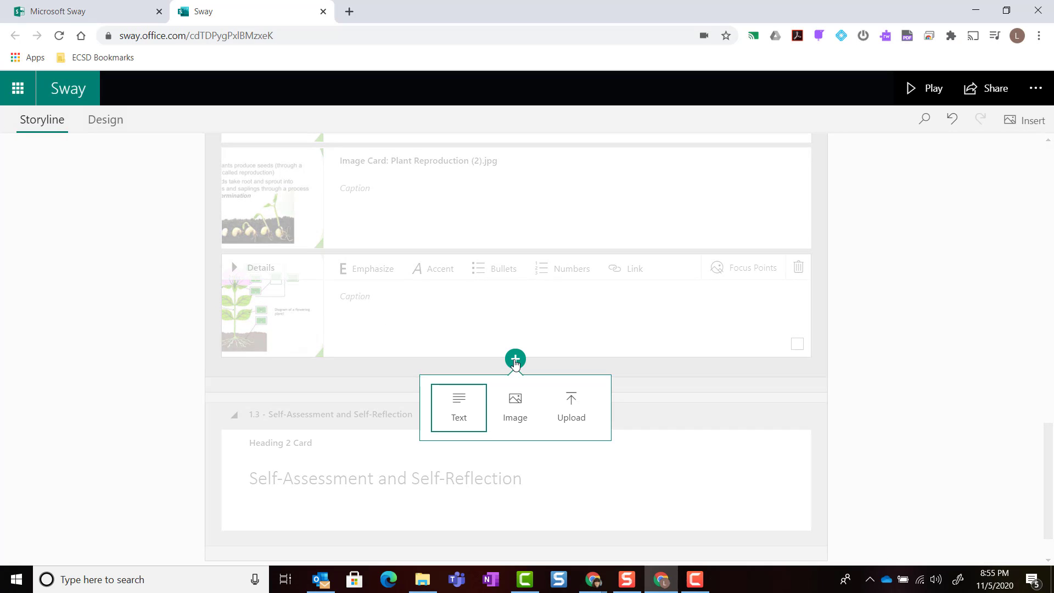
{"action": "left_click", "coordinate": [458, 408]}
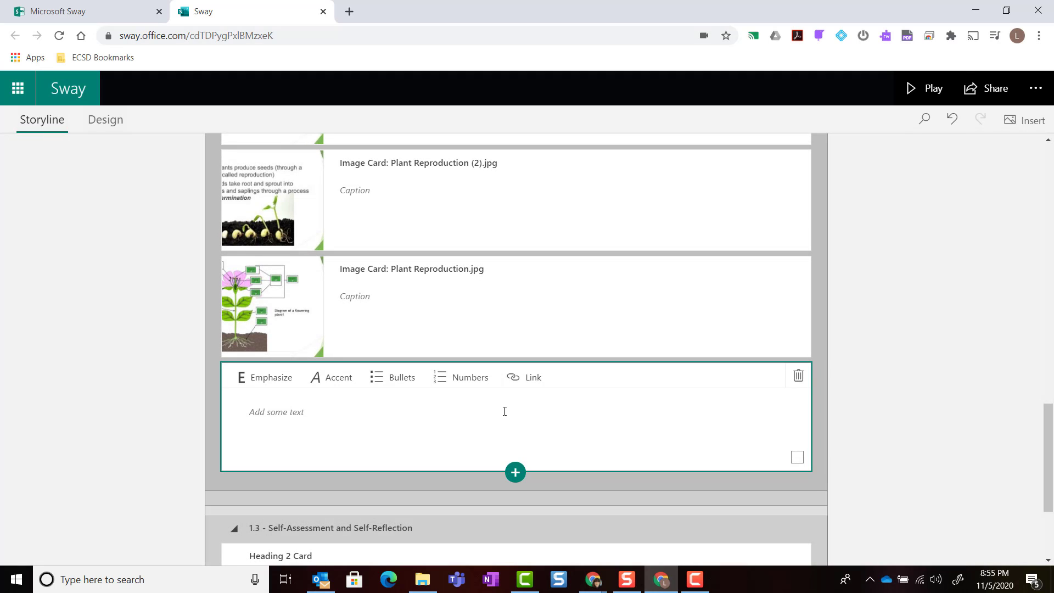
{"action": "left_click", "coordinate": [528, 379]}
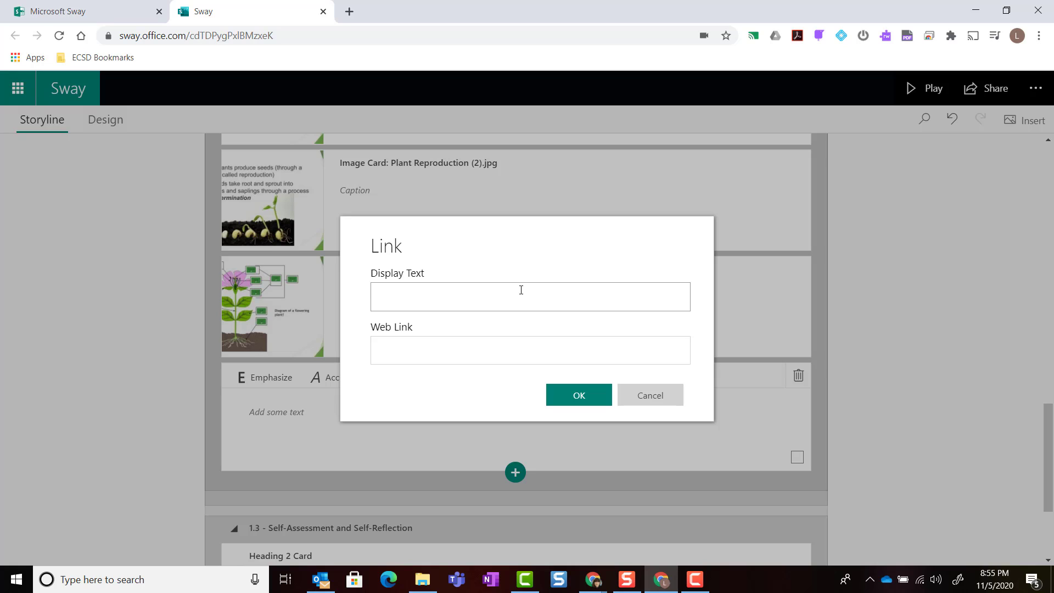
{"action": "type", "text": "Plant Reproduction"}
{"action": "left_click", "coordinate": [457, 352]}
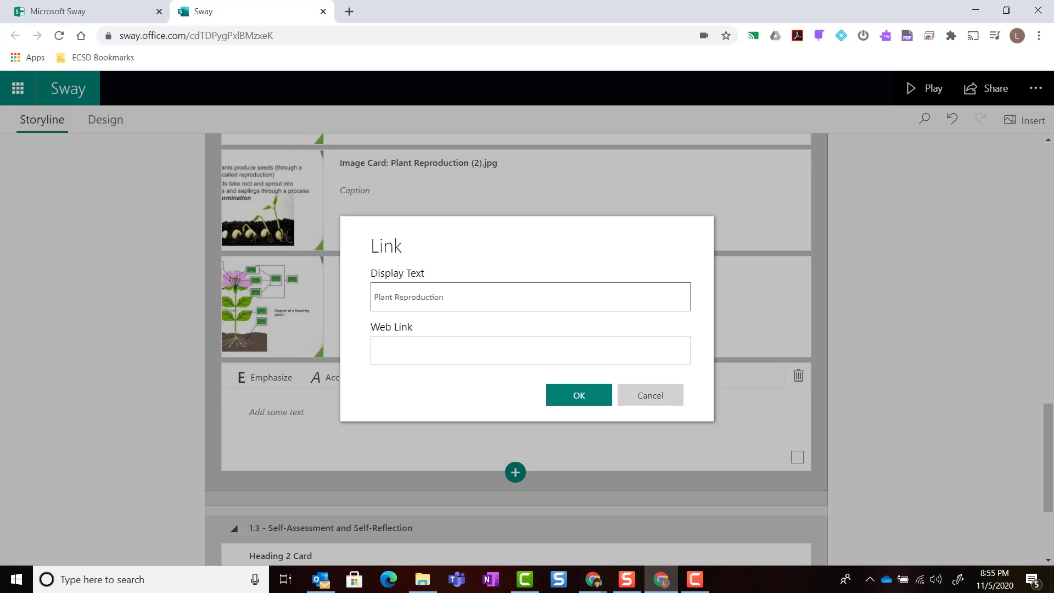
{"action": "key", "text": "ctrl+v"}
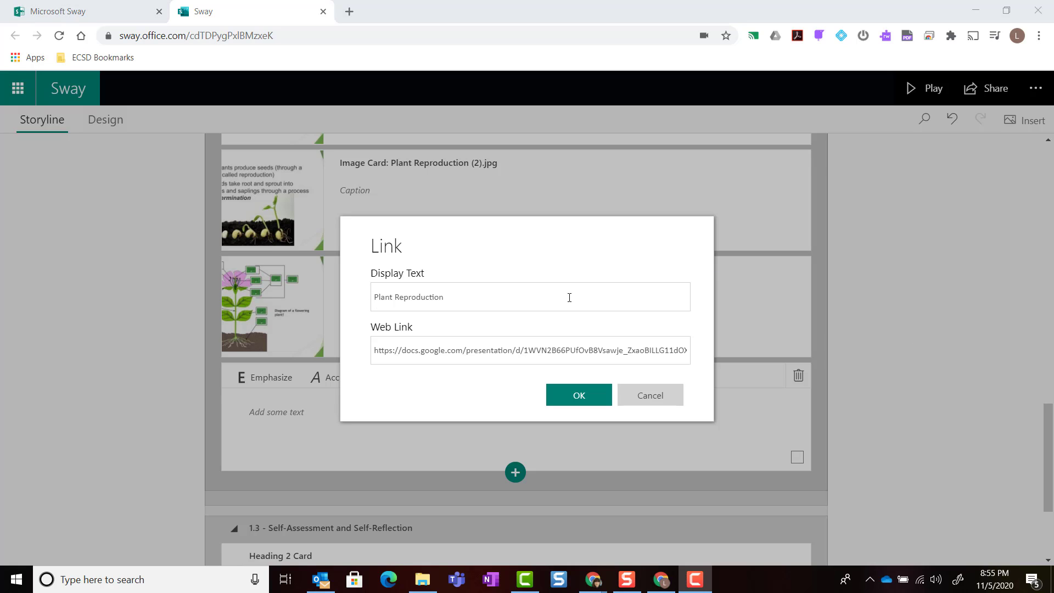
{"action": "left_click", "coordinate": [579, 395]}
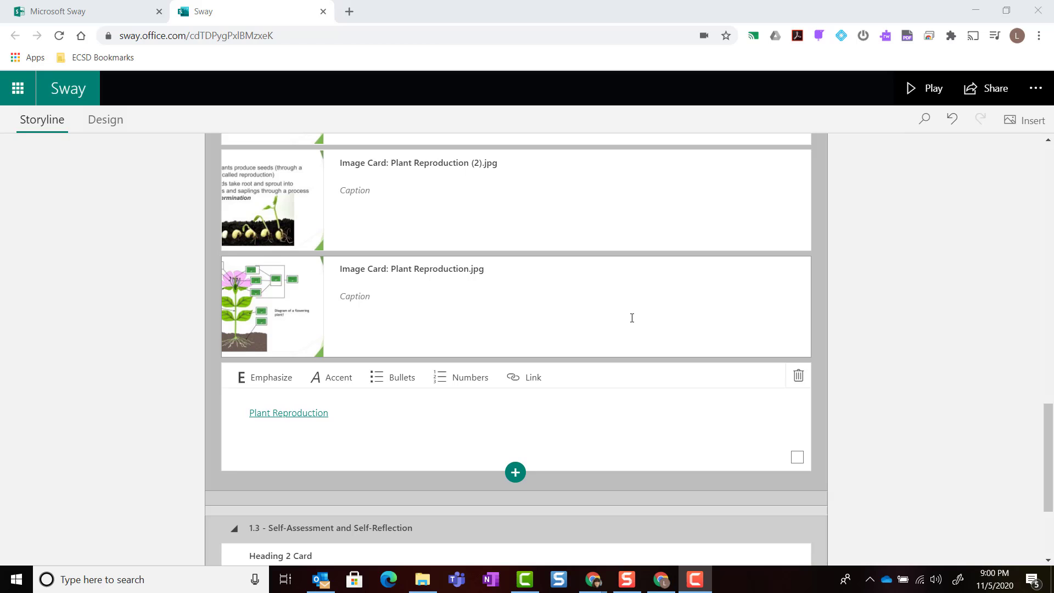
{"action": "scroll", "coordinate": [886, 389], "scroll_direction": "down", "scroll_amount": 1}
{"action": "scroll", "coordinate": [886, 388], "scroll_direction": "down", "scroll_amount": 2}
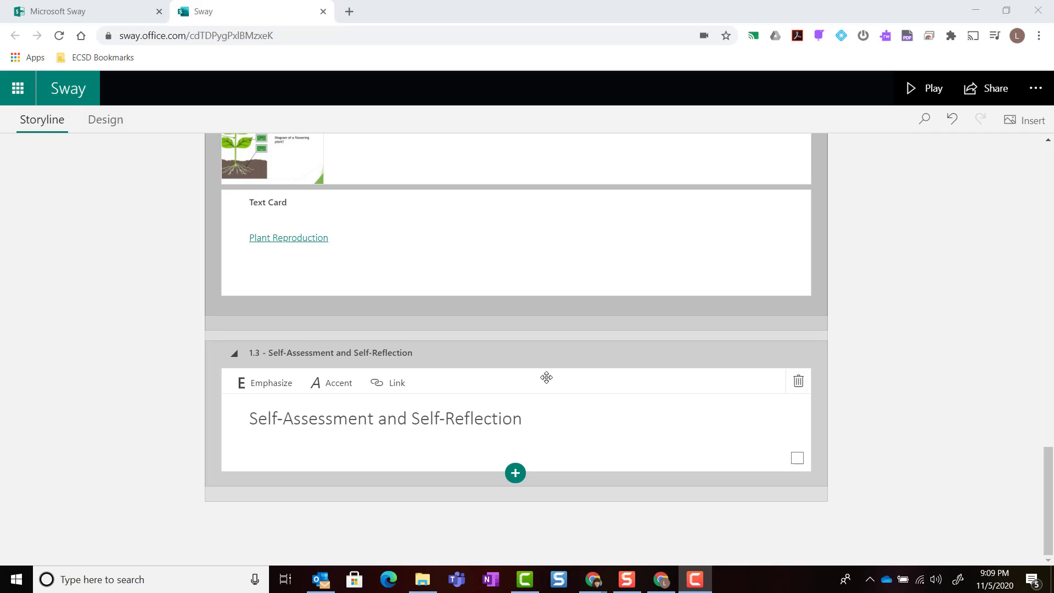
Insert a video card under Self-Assessment and upload the Student Examples video from My device.
{"action": "left_click", "coordinate": [520, 479]}
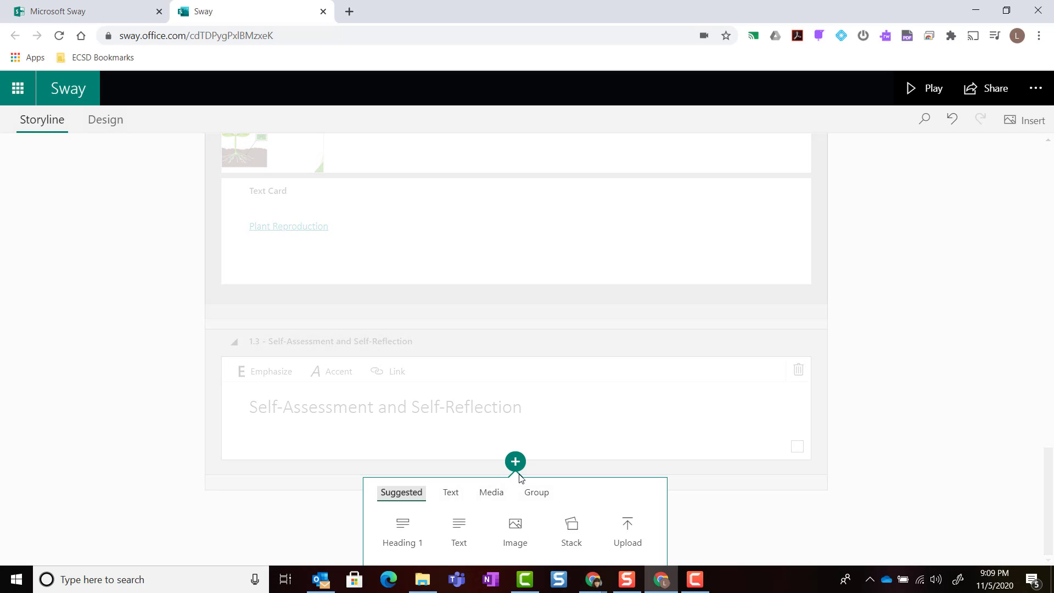
{"action": "left_click", "coordinate": [499, 496]}
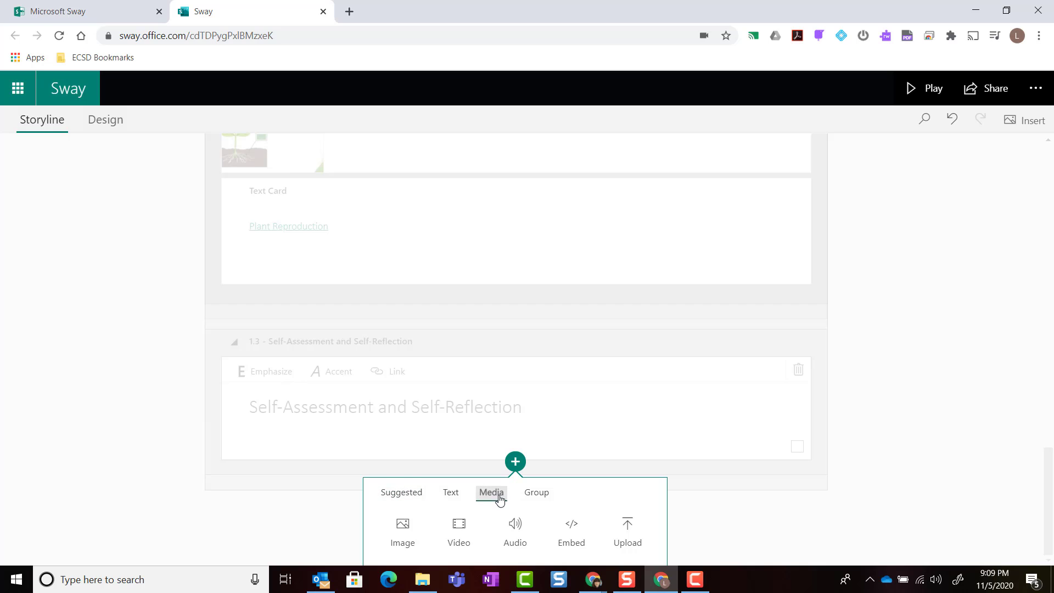
{"action": "left_click", "coordinate": [461, 532]}
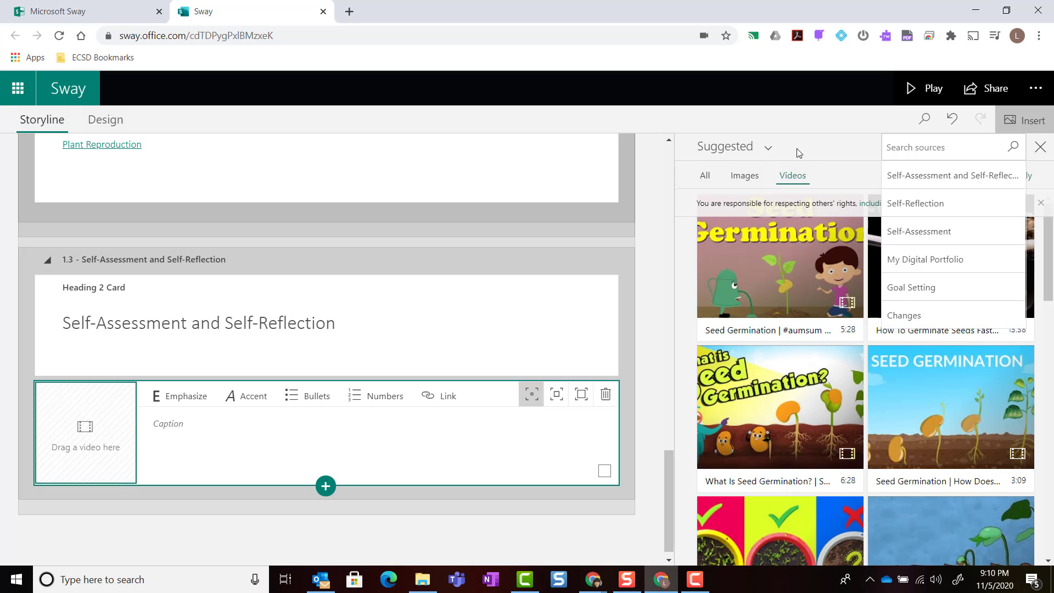
{"action": "left_click", "coordinate": [768, 150]}
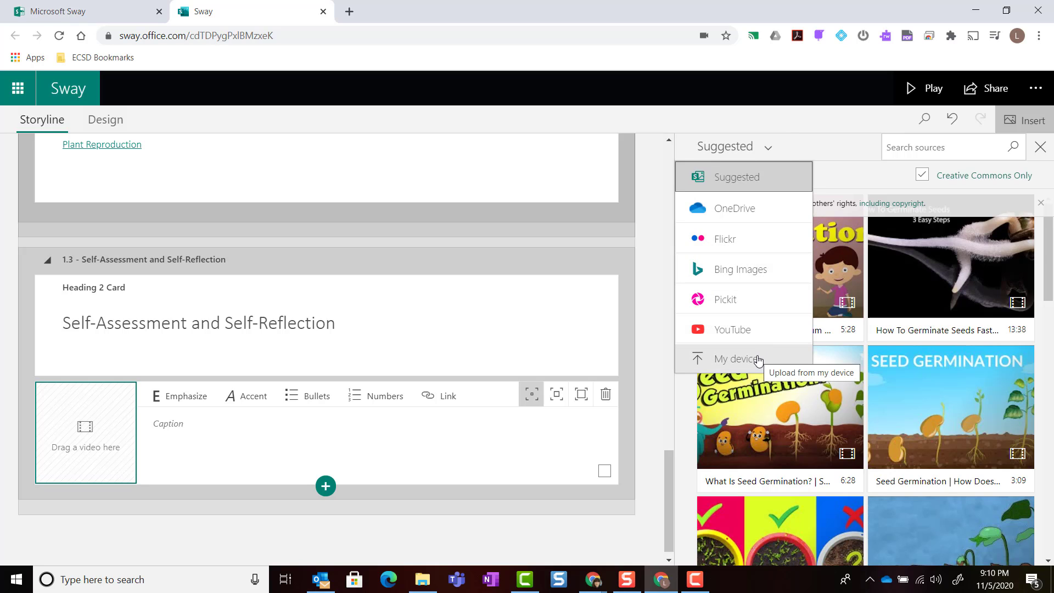
{"action": "left_click", "coordinate": [759, 360]}
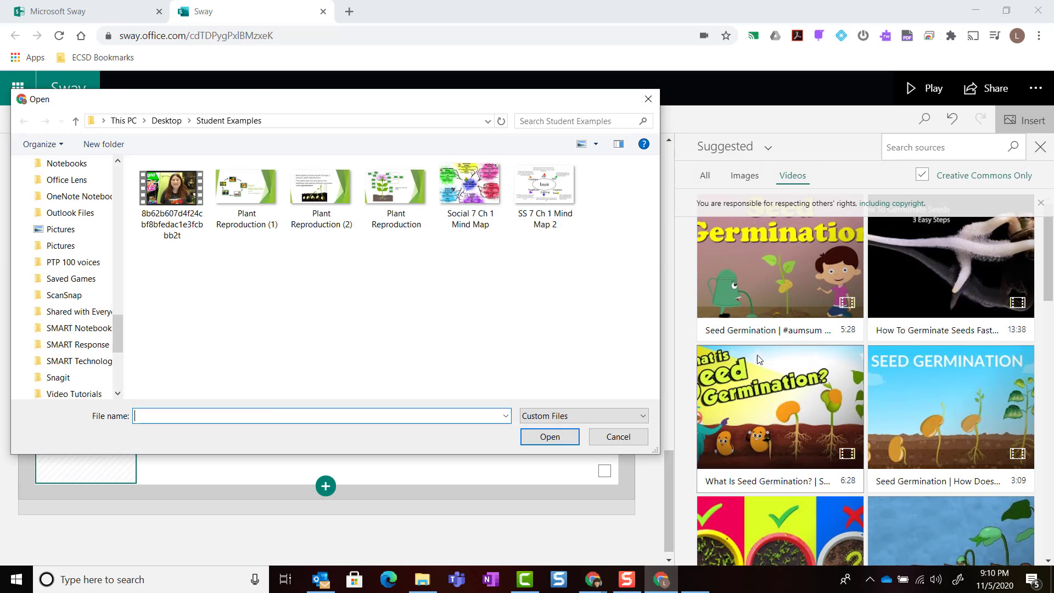
{"action": "left_click", "coordinate": [176, 188]}
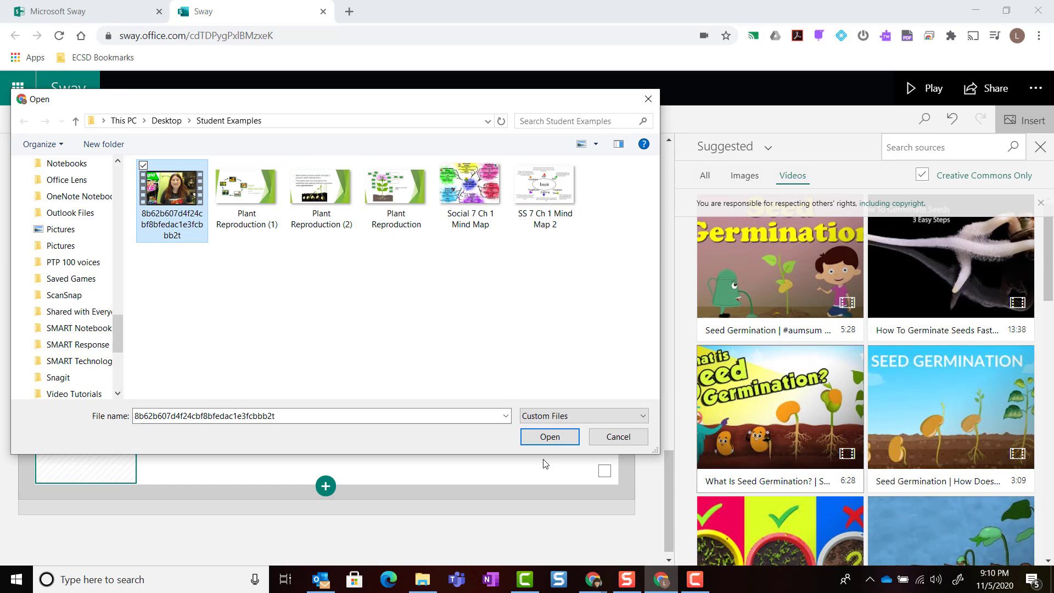
{"action": "left_click", "coordinate": [550, 437]}
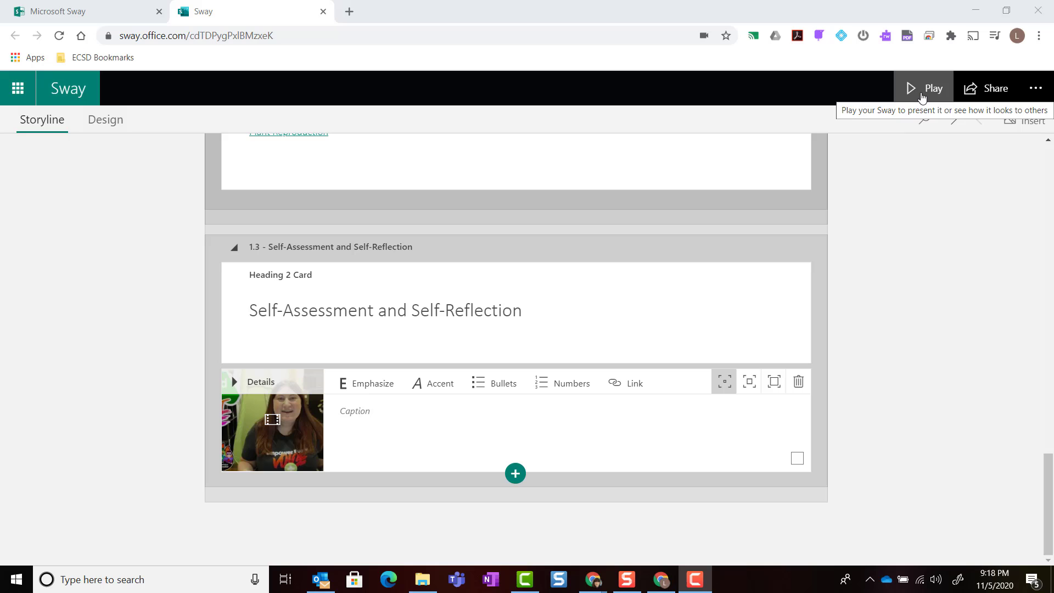
{"action": "left_click", "coordinate": [923, 98]}
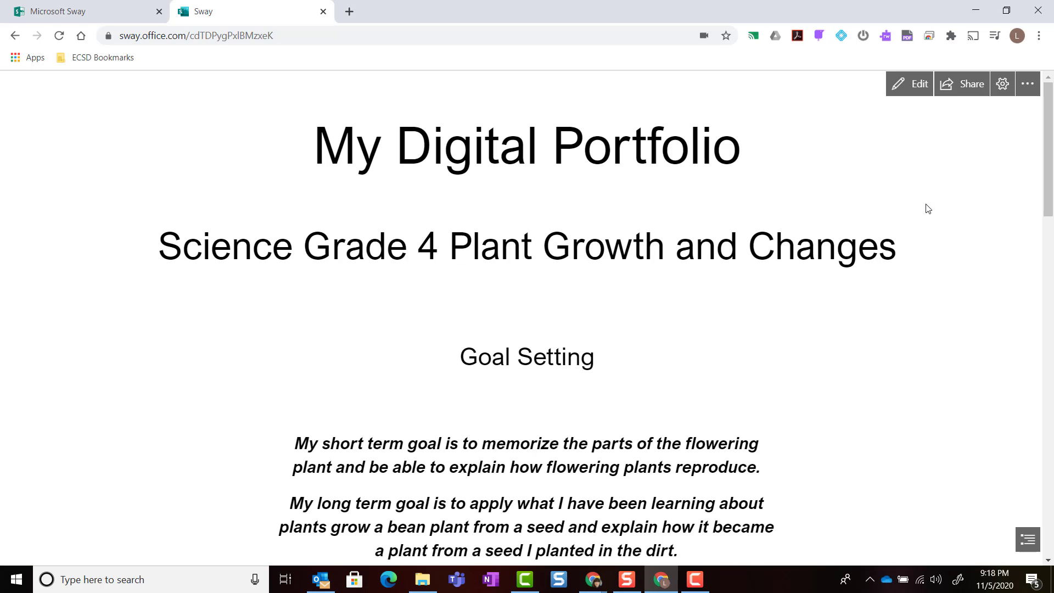
{"action": "scroll", "coordinate": [928, 208], "scroll_direction": "down", "scroll_amount": 3}
{"action": "scroll", "coordinate": [928, 209], "scroll_direction": "down", "scroll_amount": 4}
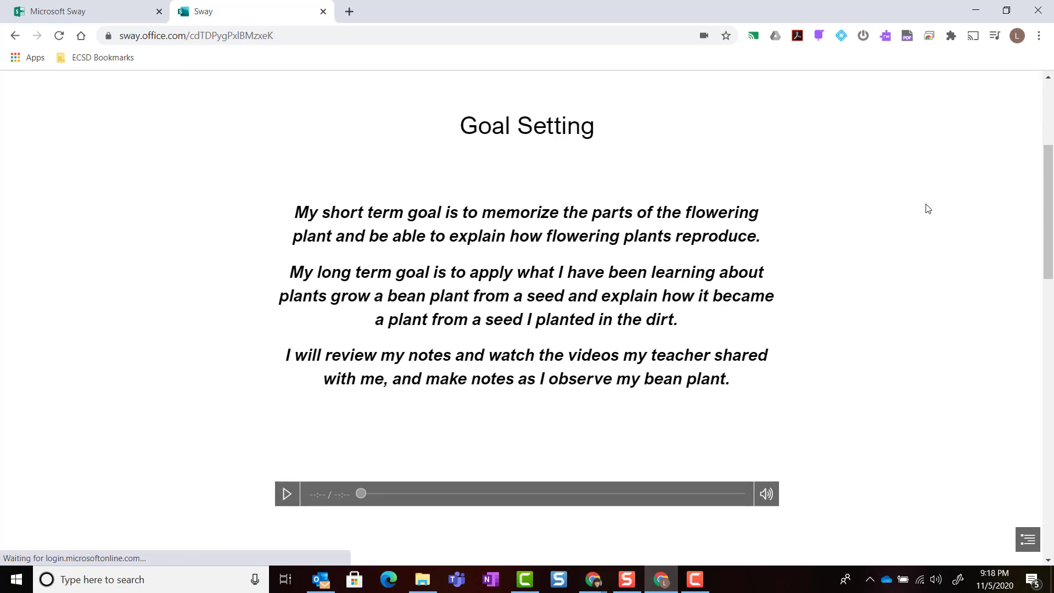
{"action": "scroll", "coordinate": [928, 208], "scroll_direction": "down", "scroll_amount": 5}
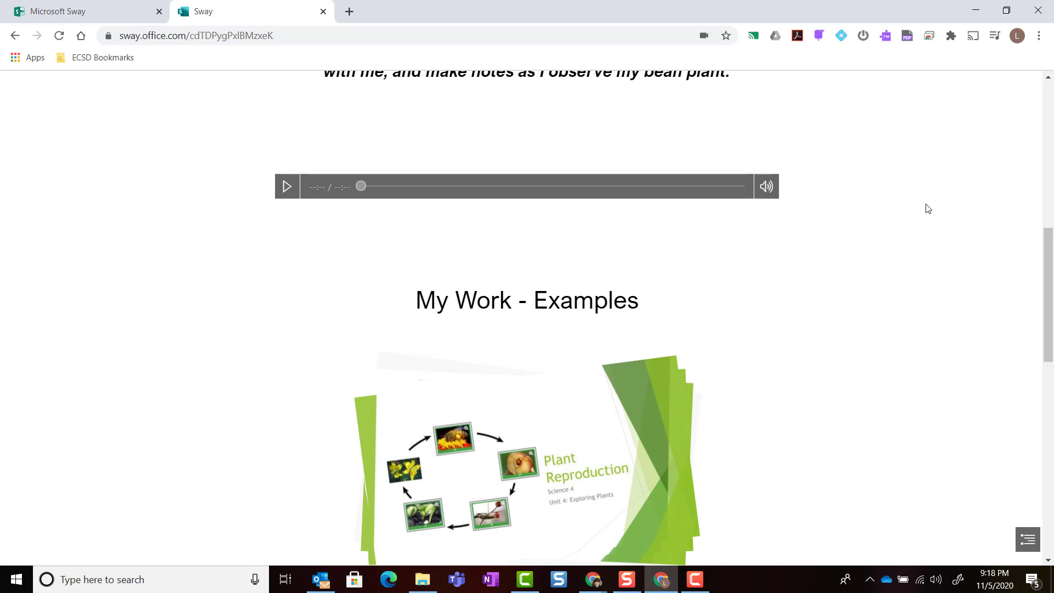
{"action": "scroll", "coordinate": [928, 209], "scroll_direction": "down", "scroll_amount": 2}
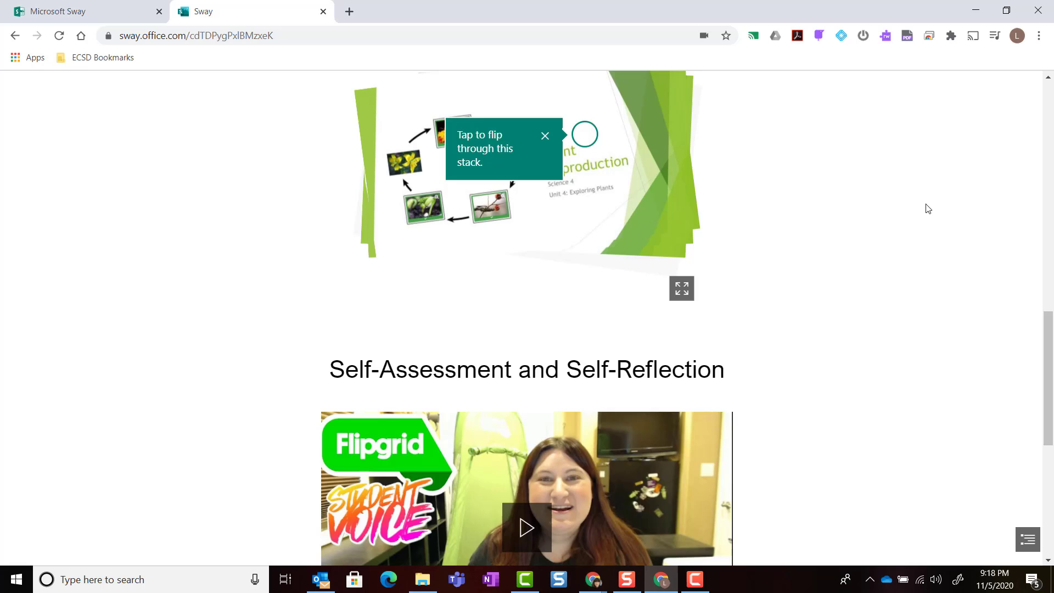
{"action": "scroll", "coordinate": [928, 209], "scroll_direction": "up", "scroll_amount": 13}
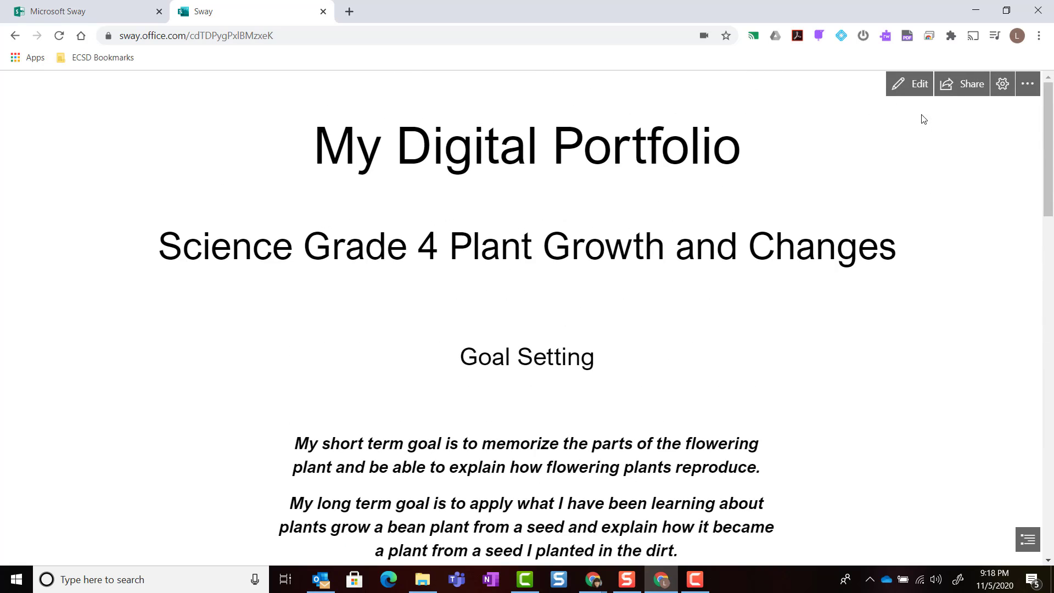
{"action": "left_click", "coordinate": [913, 84]}
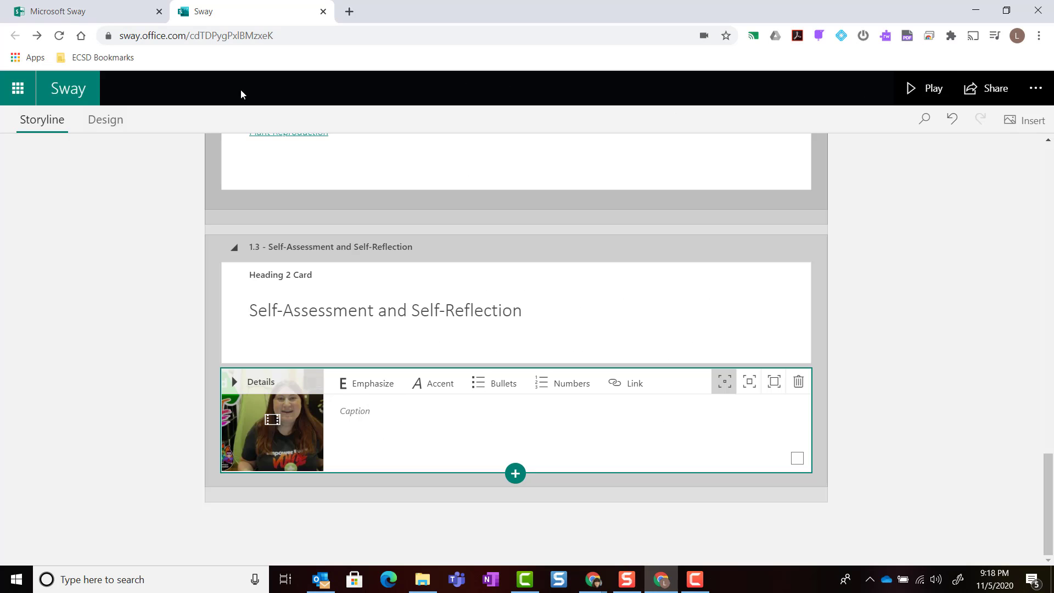
In Design, apply the second landscape-photo style and switch the layout to Horizontal.
{"action": "left_click", "coordinate": [102, 123]}
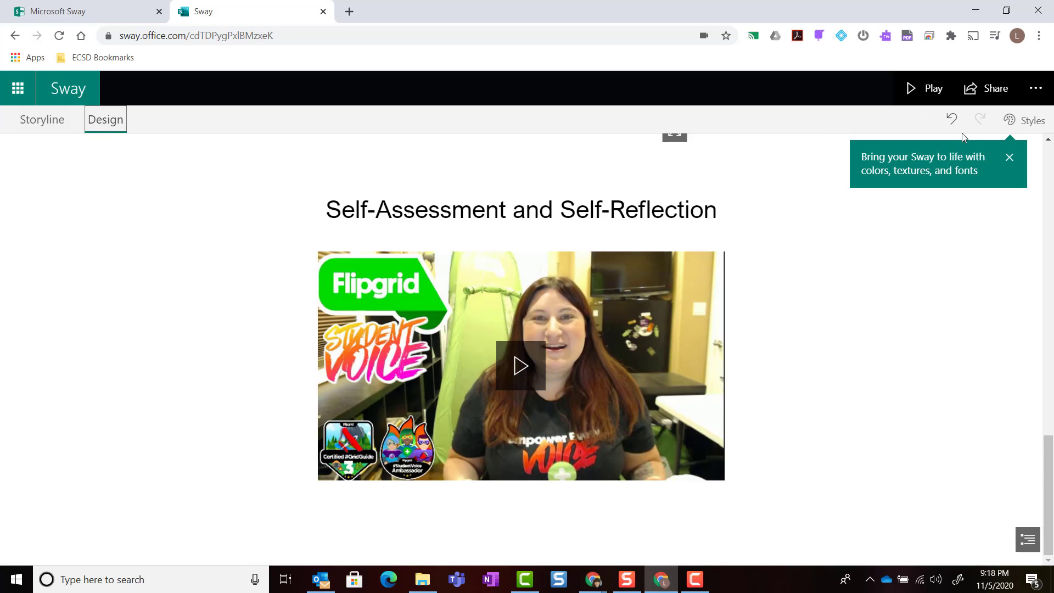
{"action": "left_click", "coordinate": [1018, 123]}
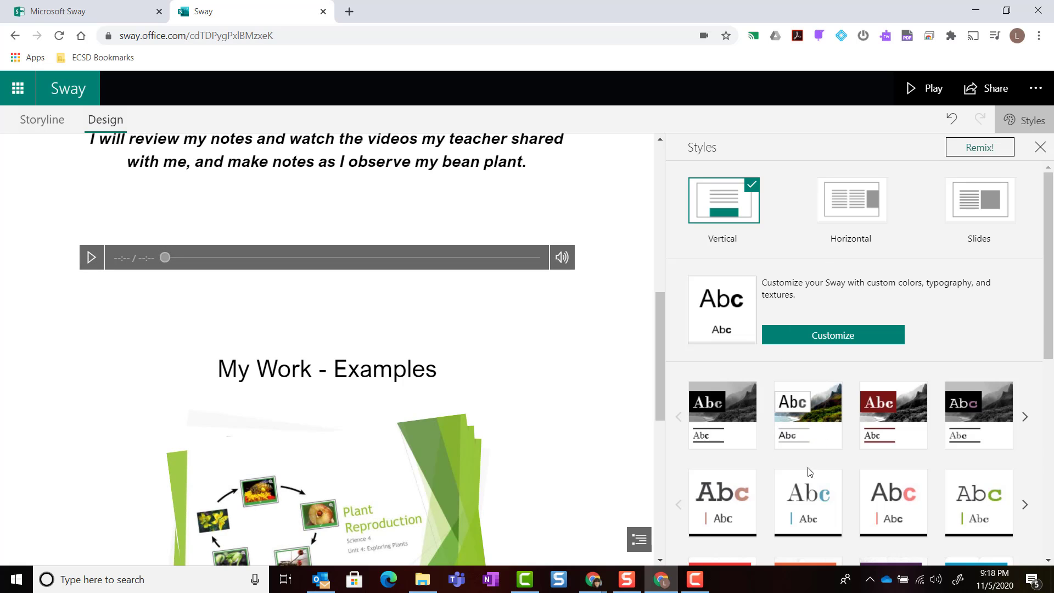
{"action": "left_click", "coordinate": [821, 441]}
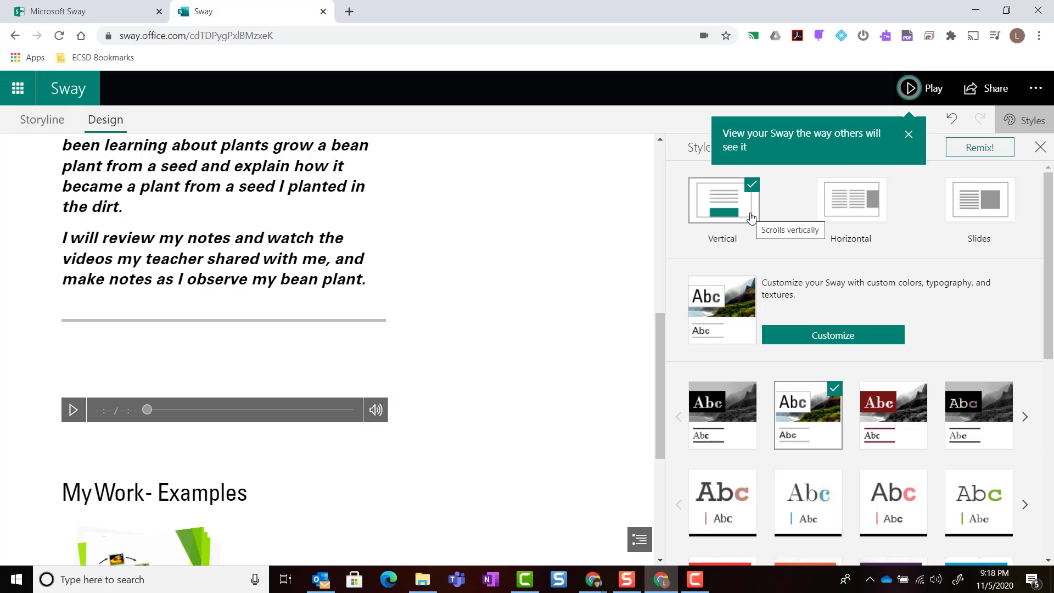
{"action": "left_click", "coordinate": [844, 213]}
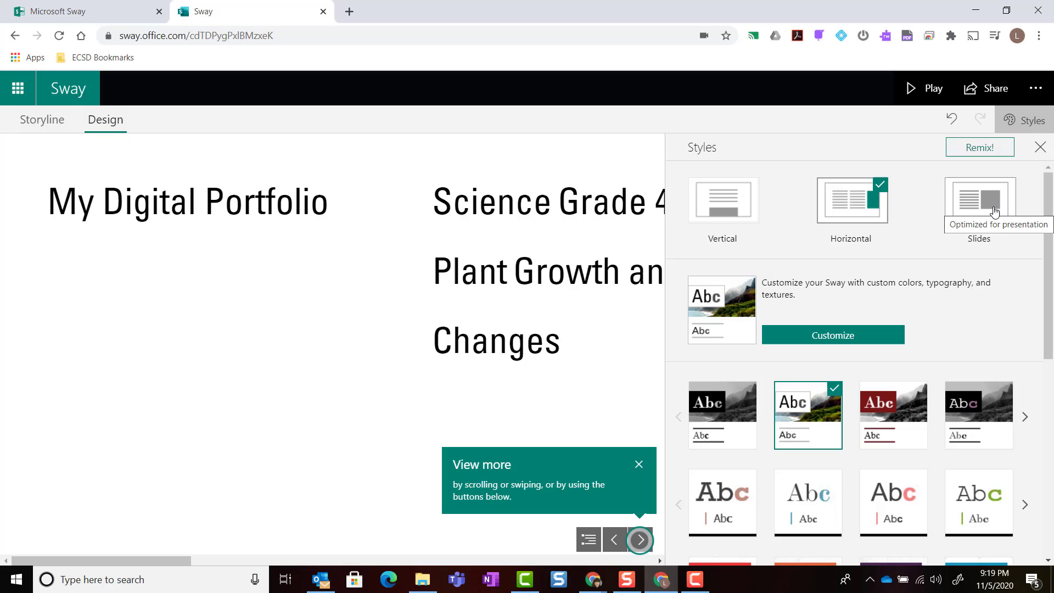
Remix the design twice until it shows a horizontal layout with white titles on green banners.
{"action": "left_click", "coordinate": [971, 155]}
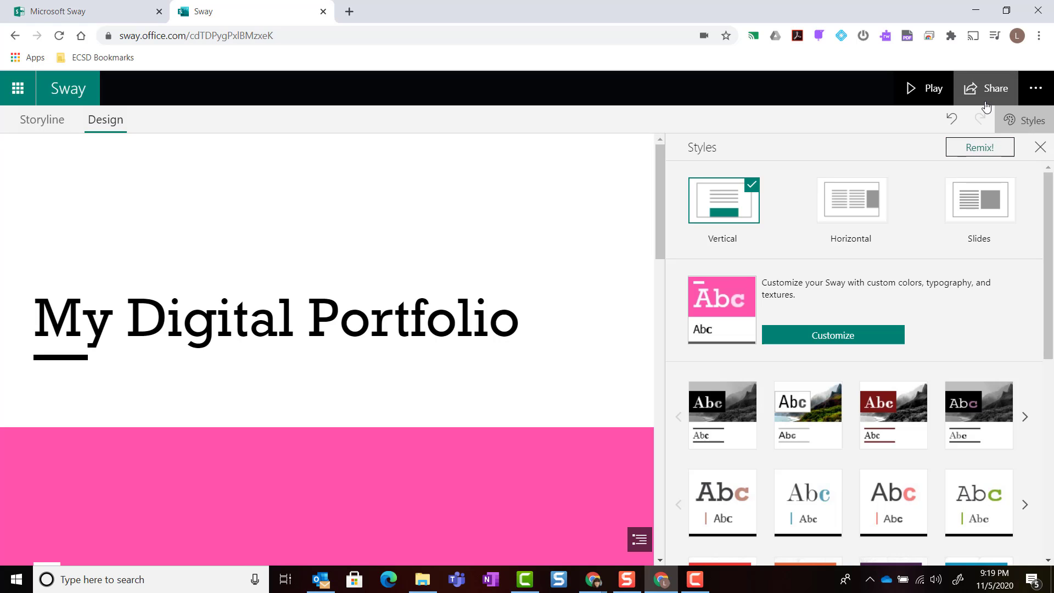
{"action": "left_click", "coordinate": [993, 153]}
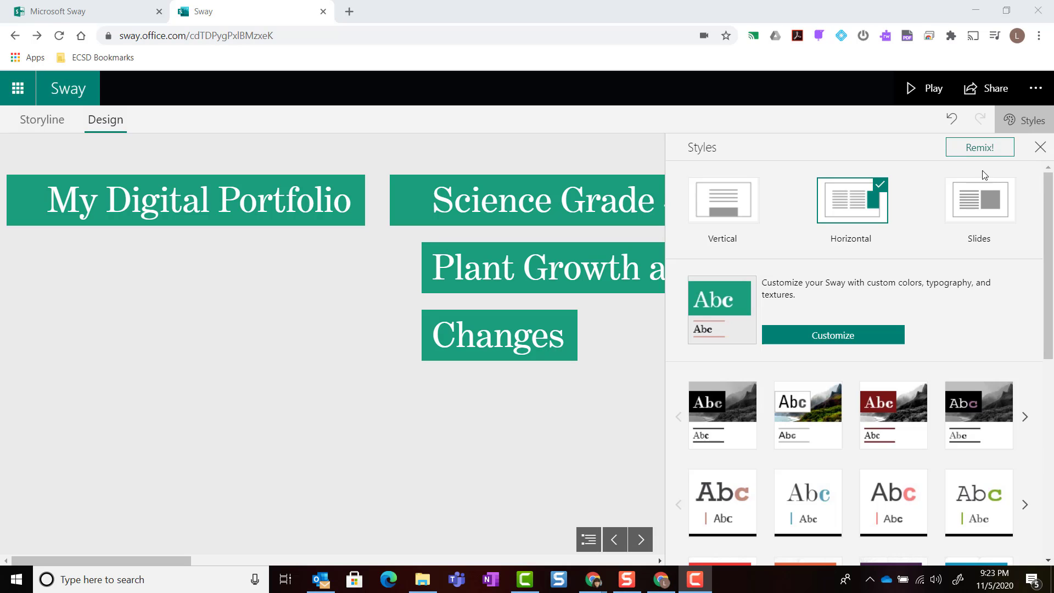
Open the Share options showing the organization view link for the portfolio.
{"action": "left_click", "coordinate": [1002, 99]}
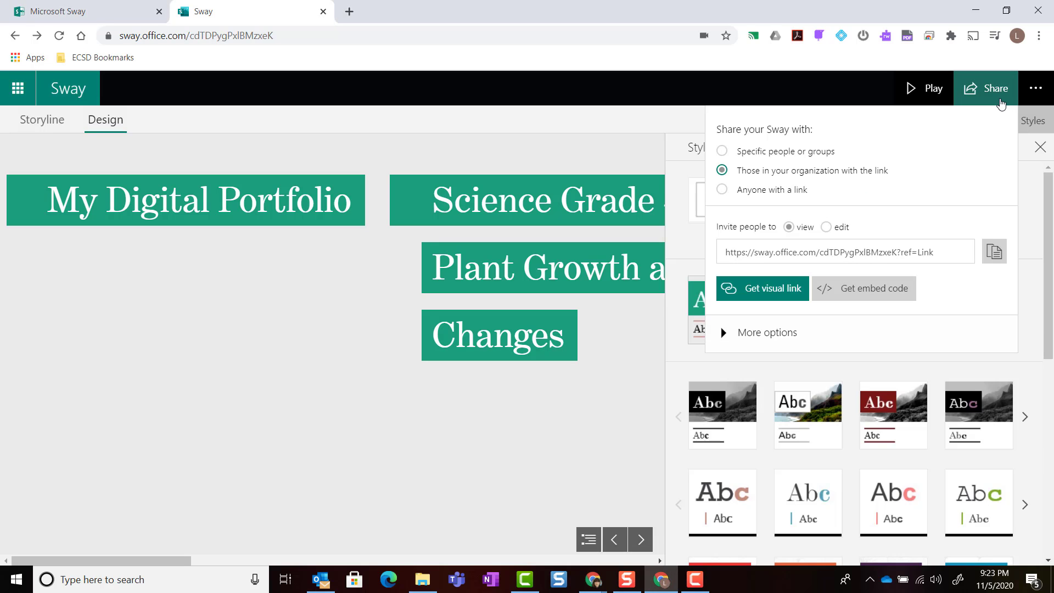